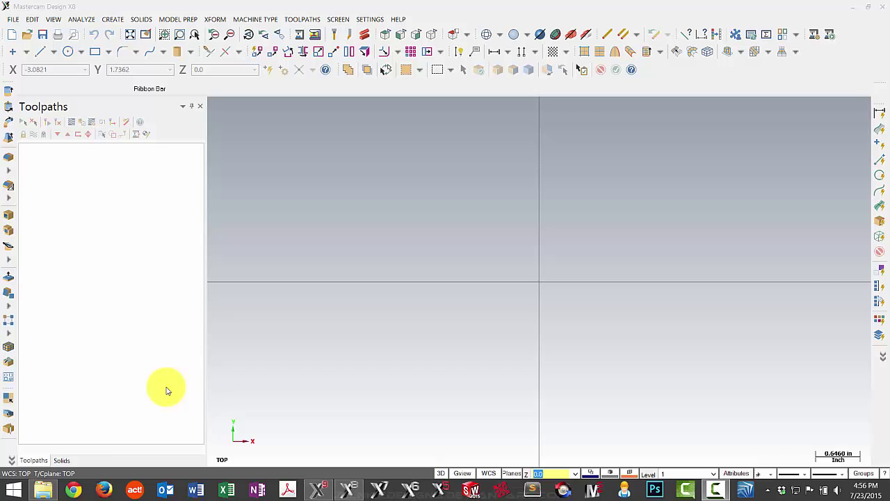
- Open the Mastercam X8 Files folder on the Post Link (H:) drive in File Explorer
{"action": "left_click", "coordinate": [40, 490]}
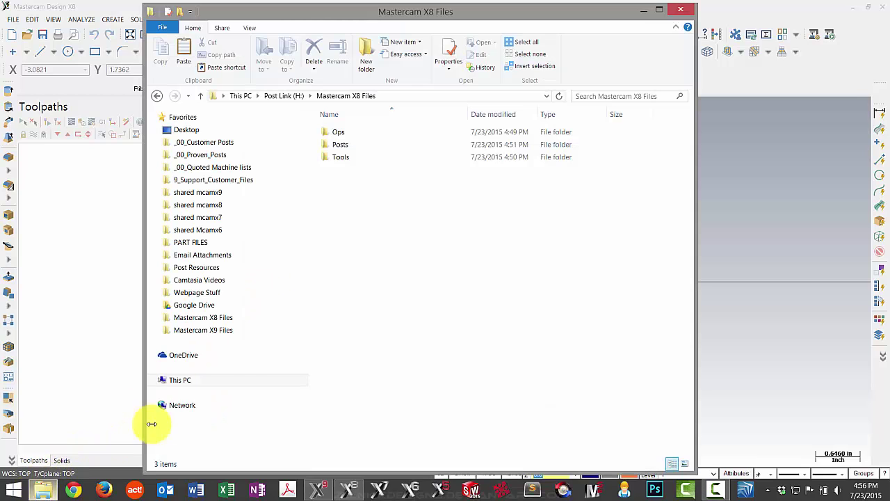
{"action": "left_click", "coordinate": [285, 96]}
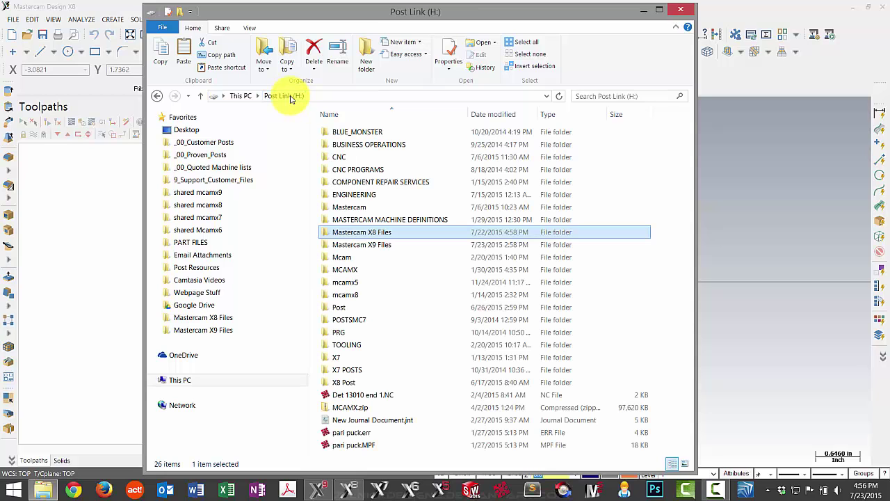
{"action": "double_click", "coordinate": [355, 234]}
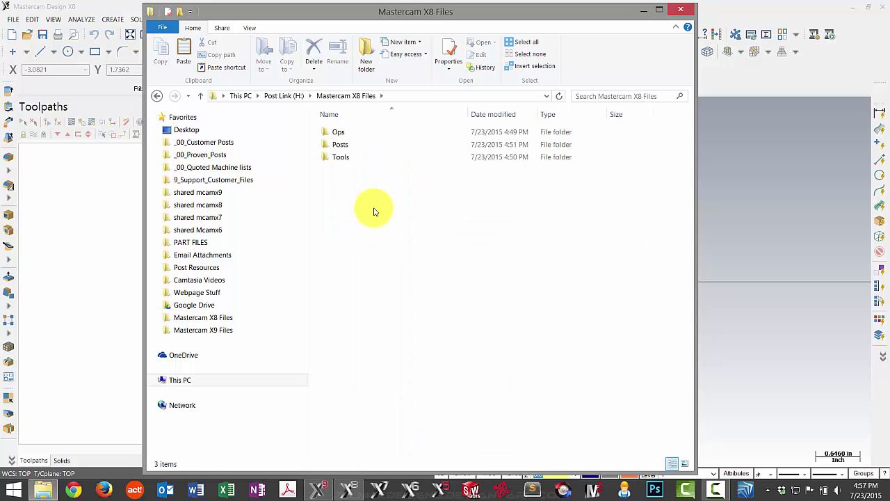
- Inspect the Ops and Posts folders, then open Tools showing Shopbot Mill.tooldb
{"action": "left_click", "coordinate": [339, 134]}
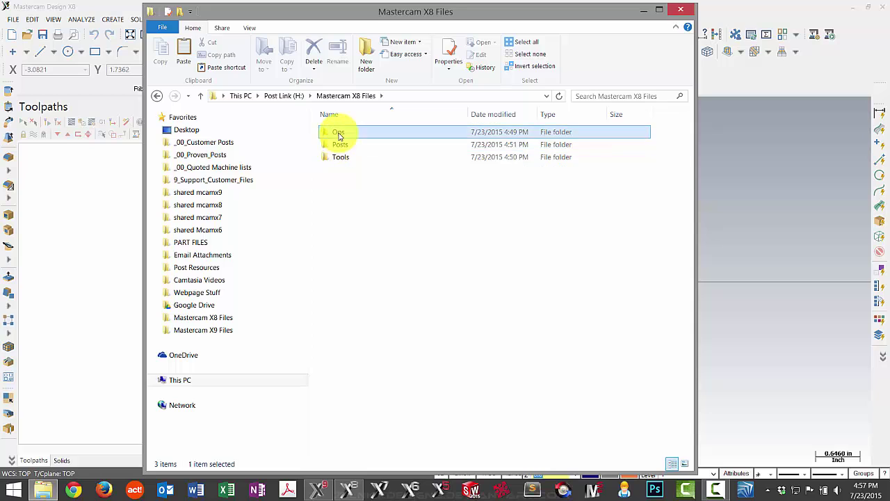
{"action": "double_click", "coordinate": [338, 135]}
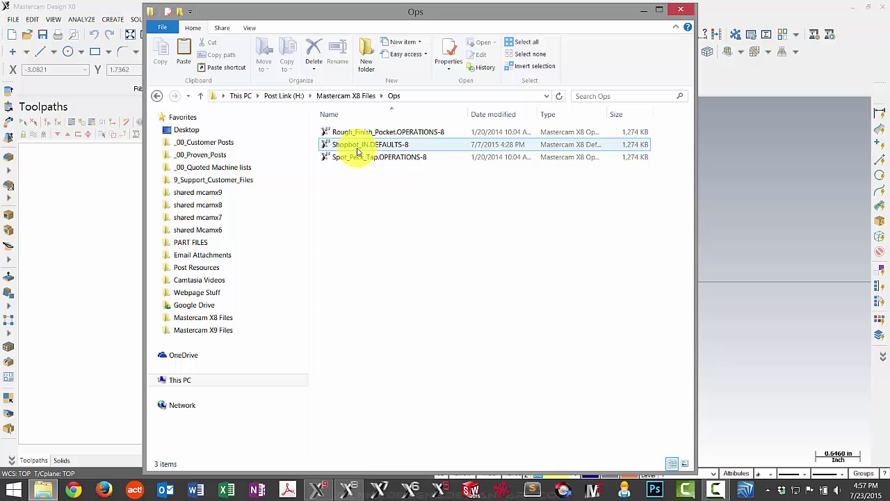
{"action": "left_click", "coordinate": [350, 146]}
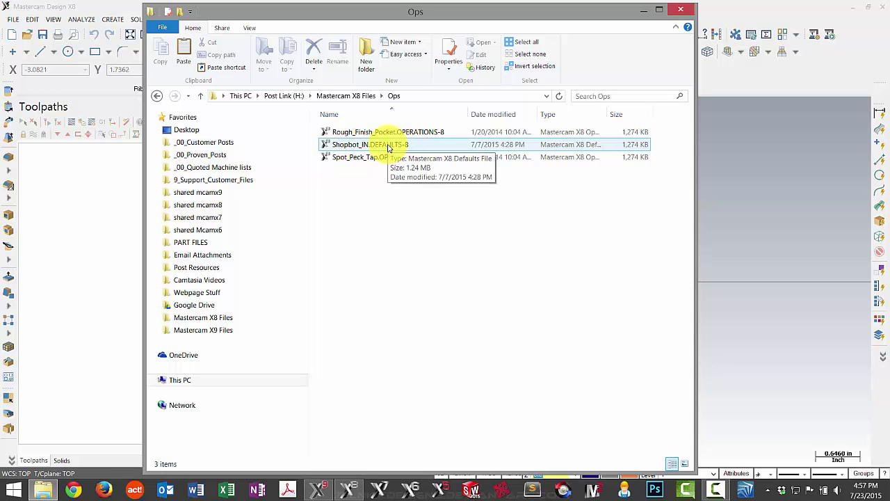
{"action": "left_click", "coordinate": [364, 95]}
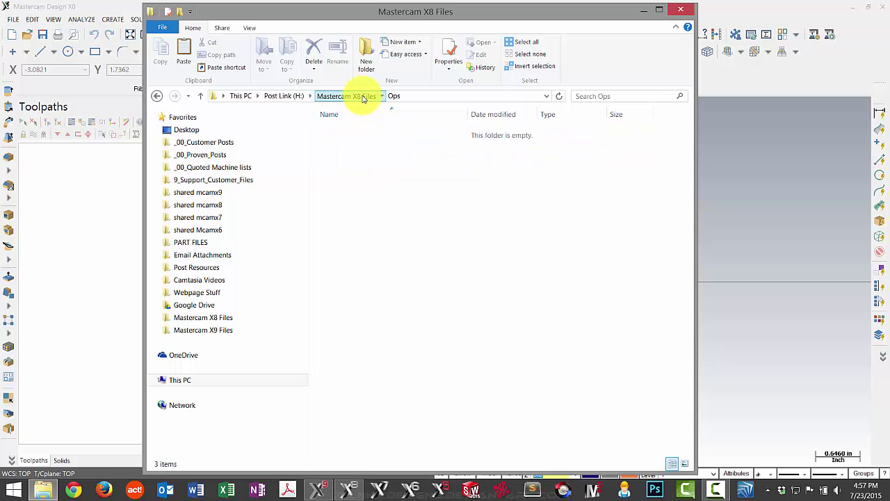
{"action": "double_click", "coordinate": [339, 144]}
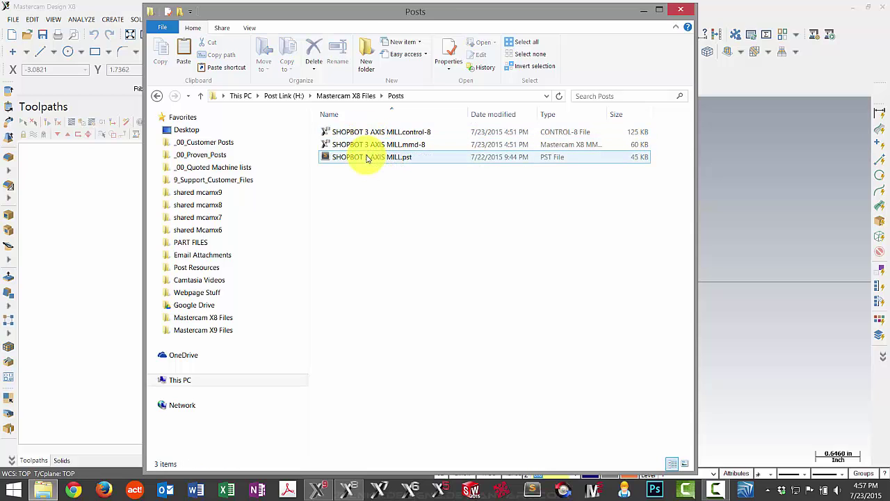
{"action": "left_click", "coordinate": [357, 96]}
{"action": "left_click", "coordinate": [345, 158]}
{"action": "double_click", "coordinate": [345, 157]}
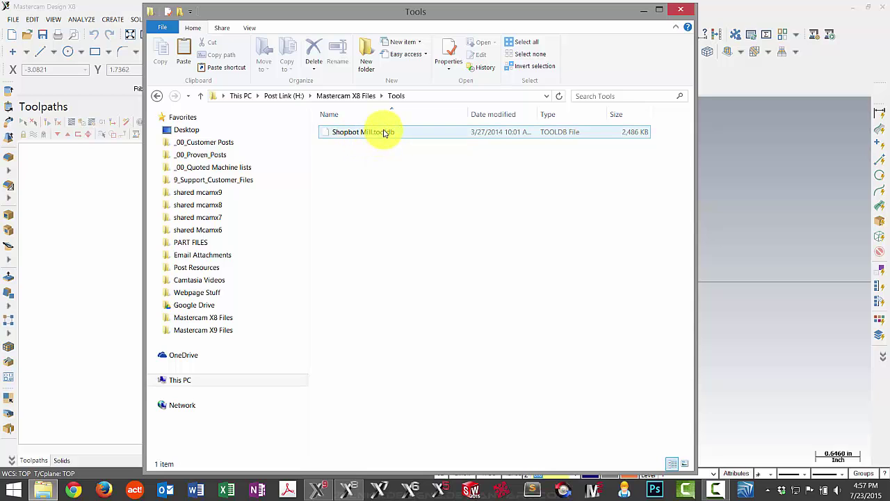
- Load the SHOPBOT 3 AXIS MILL machine definition in Mastercam X8
{"action": "left_click", "coordinate": [105, 14]}
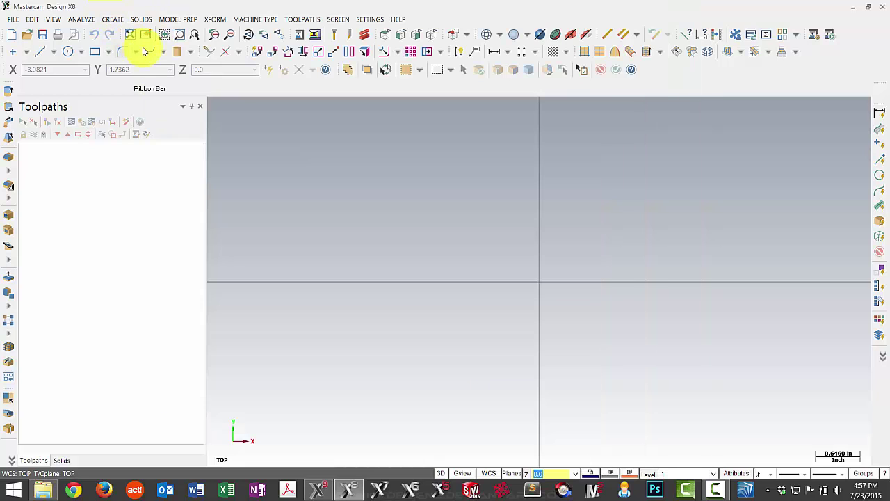
{"action": "left_click", "coordinate": [249, 20]}
{"action": "mouse_move", "coordinate": [286, 30]}
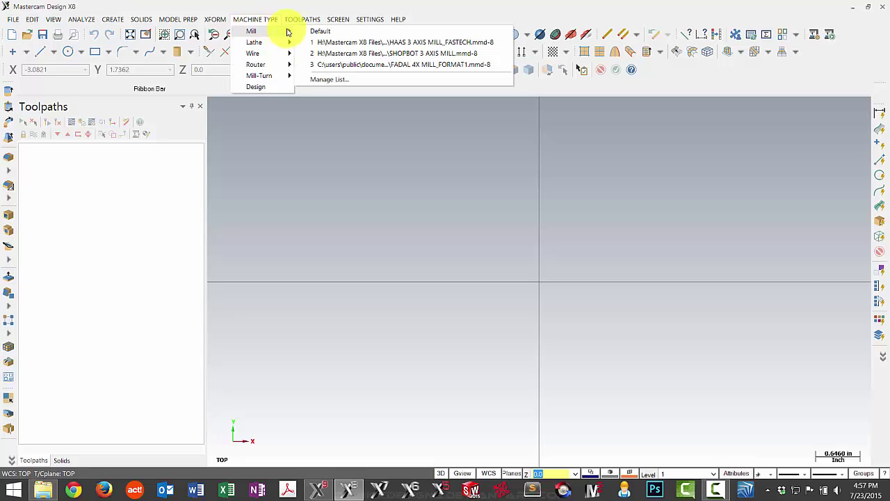
{"action": "left_click", "coordinate": [355, 53]}
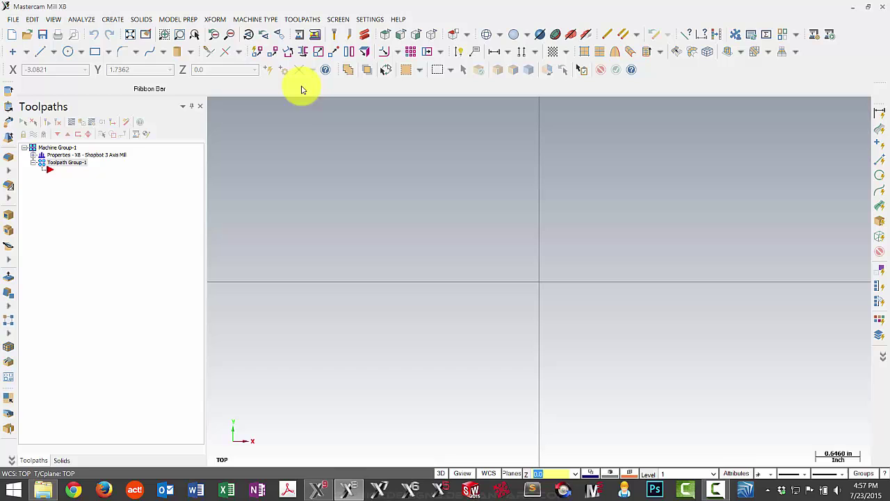
- Review Machine Group-1's Files settings, using shopbot mill.tooldb and Shopbot_IN defaults, and close properties
{"action": "left_click", "coordinate": [33, 155]}
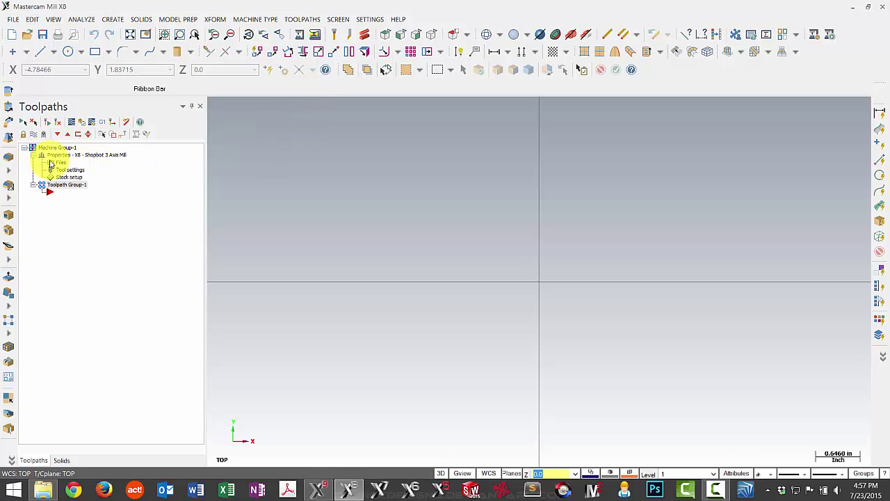
{"action": "left_click", "coordinate": [61, 164]}
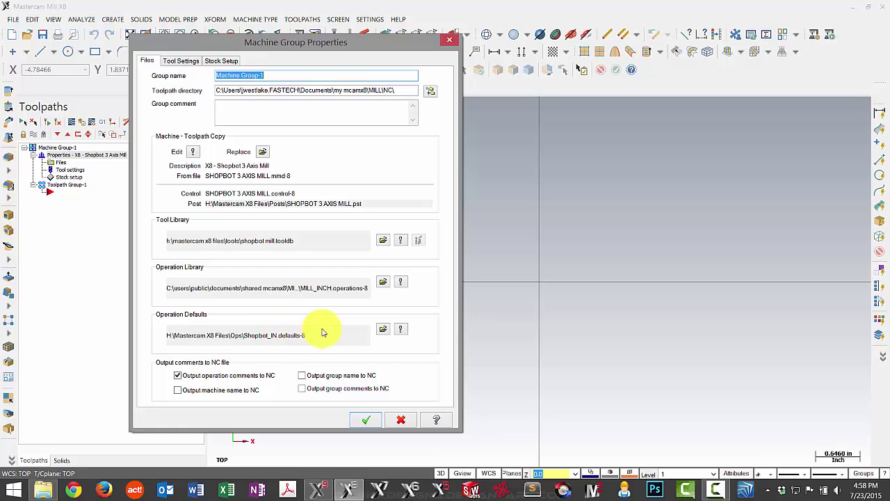
{"action": "left_click", "coordinate": [366, 421]}
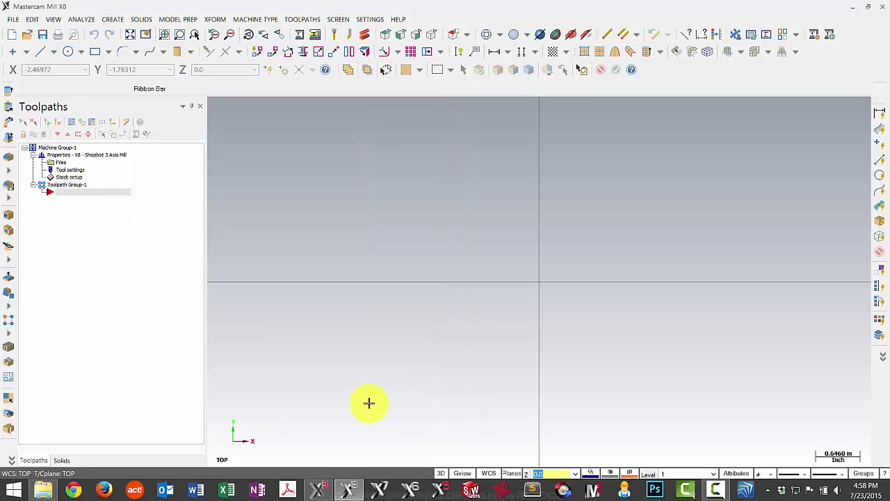
- Confirm the Mastercam X9 Files folder on Post Link (H:) is empty, then return to Mastercam X9
{"action": "left_click", "coordinate": [320, 490]}
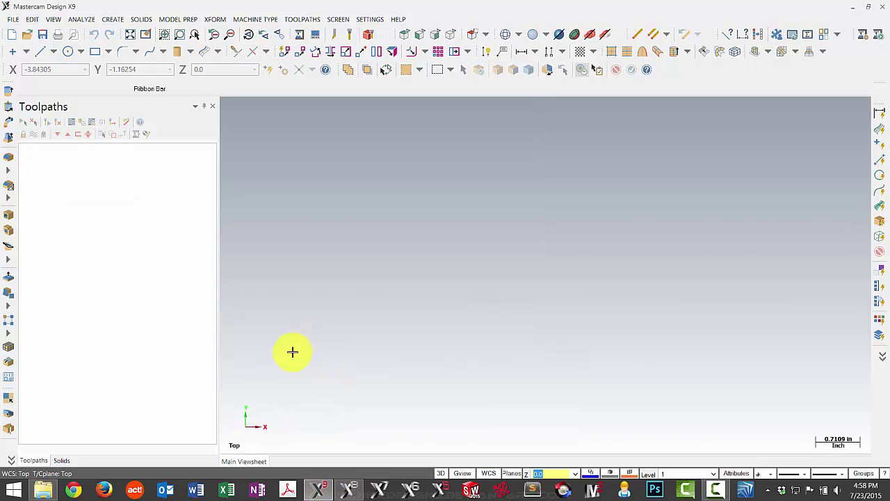
{"action": "left_click", "coordinate": [42, 489]}
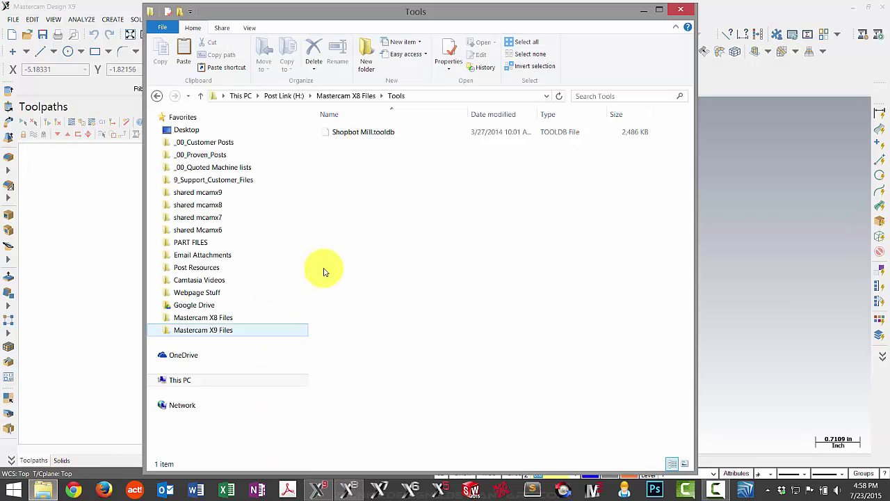
{"action": "left_click", "coordinate": [348, 96]}
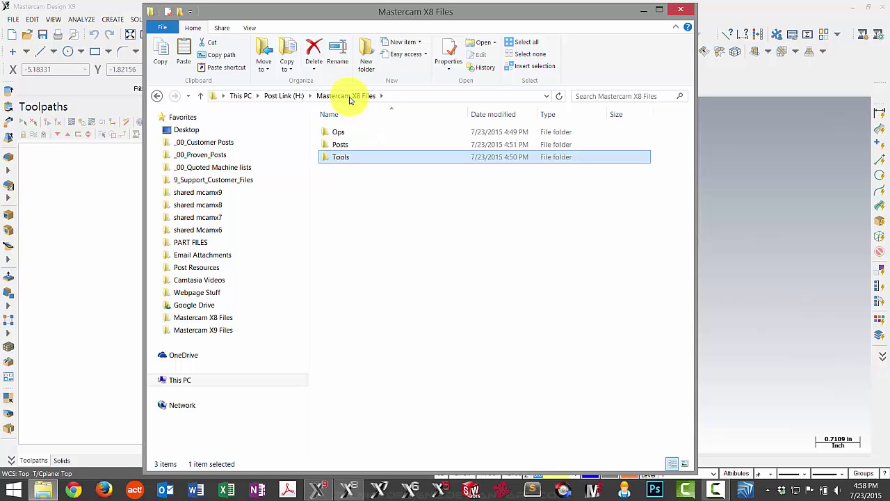
{"action": "left_click", "coordinate": [285, 96]}
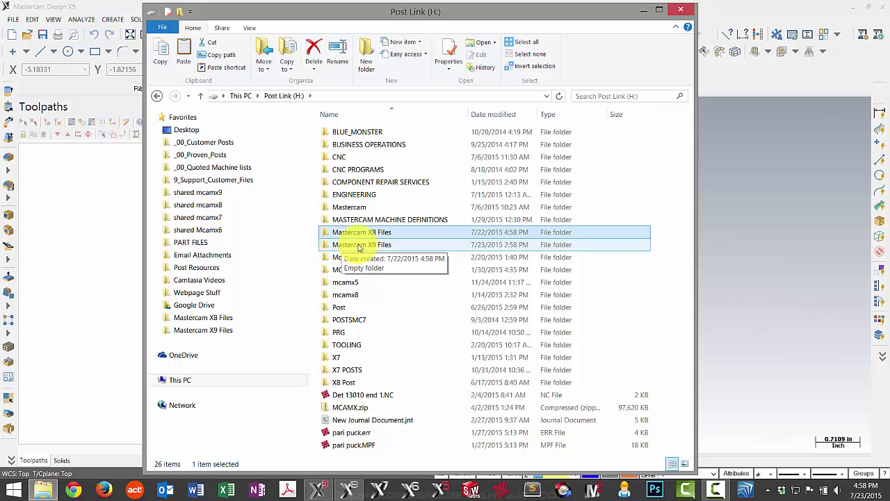
{"action": "double_click", "coordinate": [377, 245]}
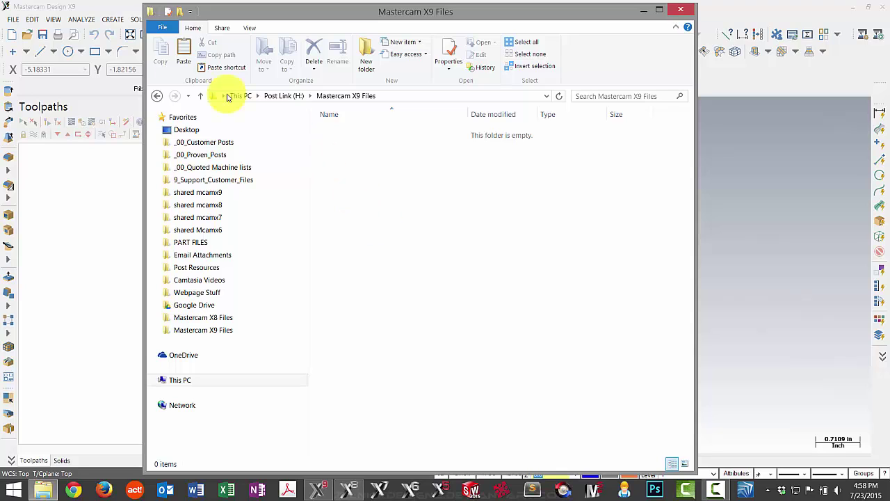
{"action": "left_click", "coordinate": [113, 12]}
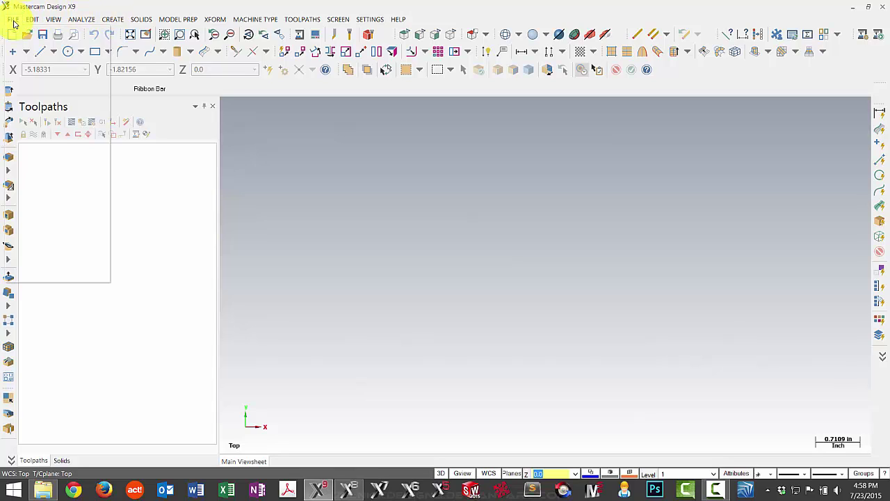
- Start the Migration Wizard in Advanced mode and enable migrating shared mcamx files
{"action": "left_click", "coordinate": [13, 20]}
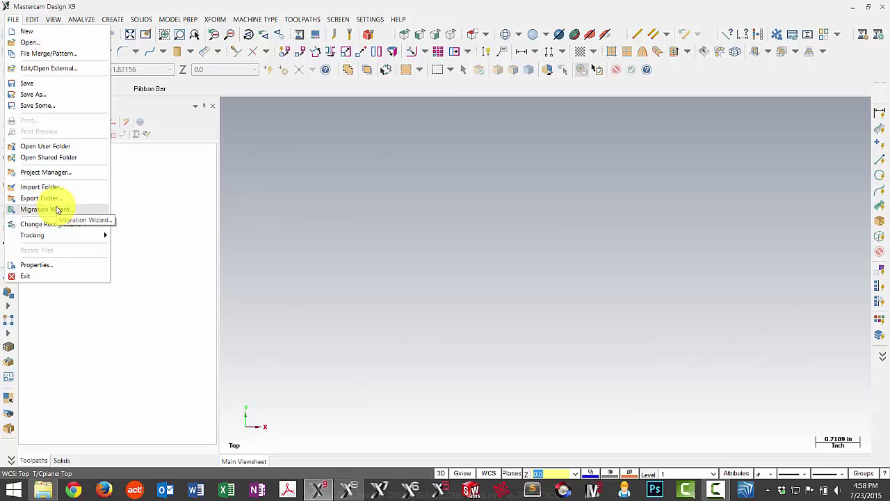
{"action": "left_click", "coordinate": [59, 210]}
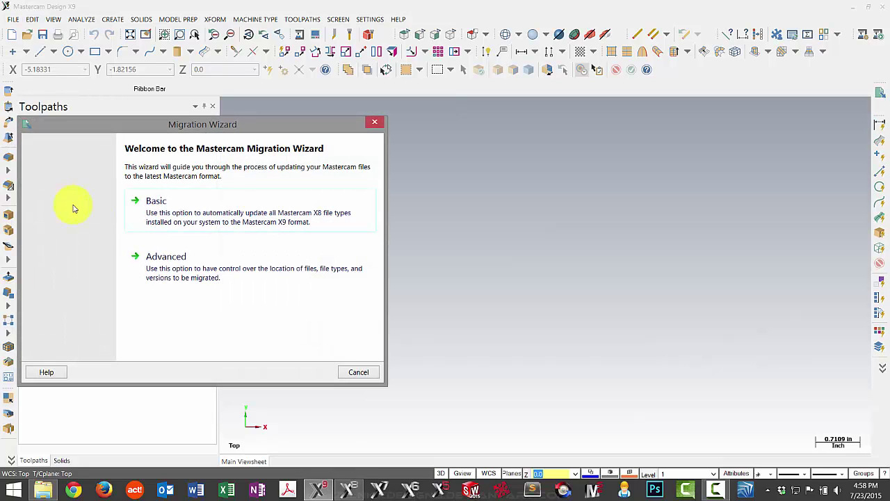
{"action": "left_click", "coordinate": [182, 266]}
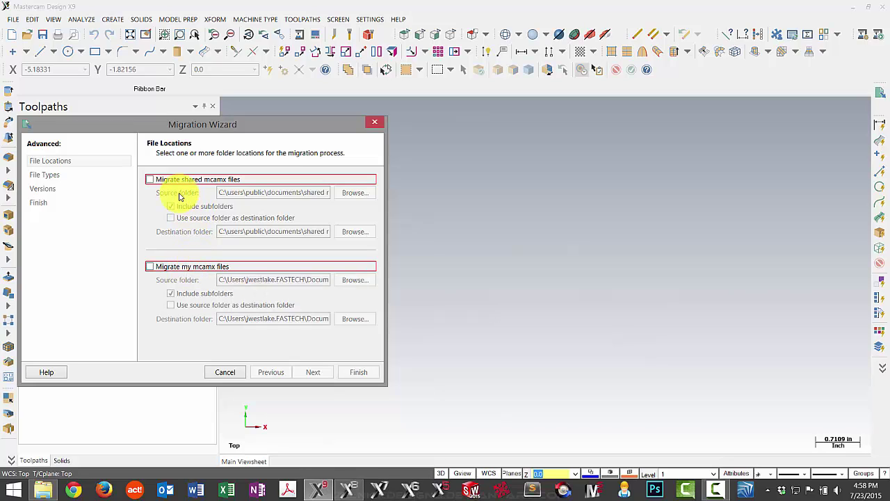
{"action": "left_click", "coordinate": [150, 179]}
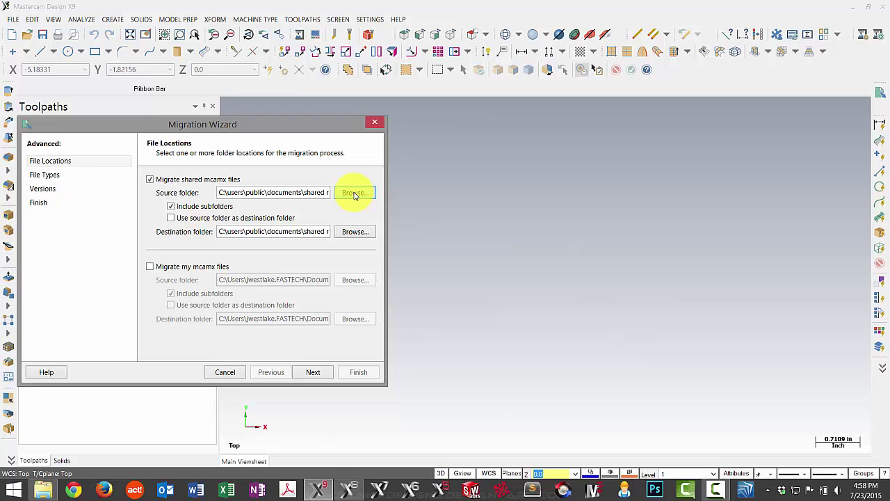
- Set the migration source folder to H:\Mastercam X8 Files\
{"action": "left_click", "coordinate": [354, 193]}
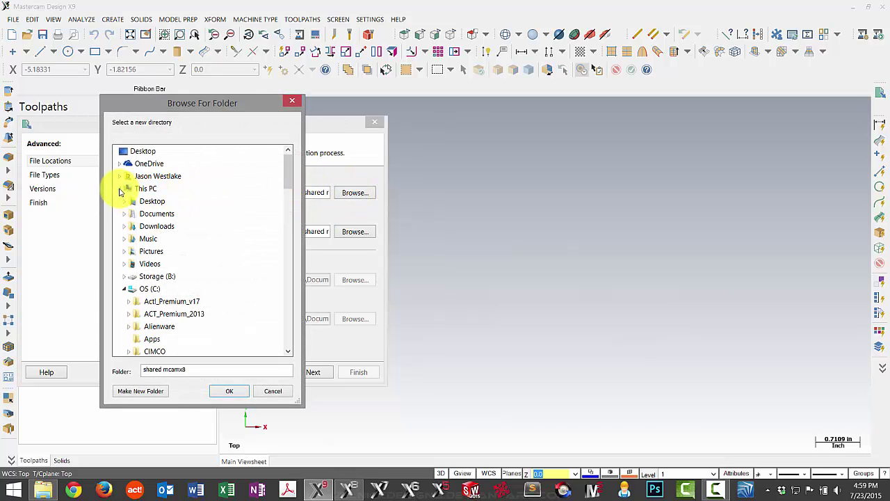
{"action": "left_click", "coordinate": [124, 289]}
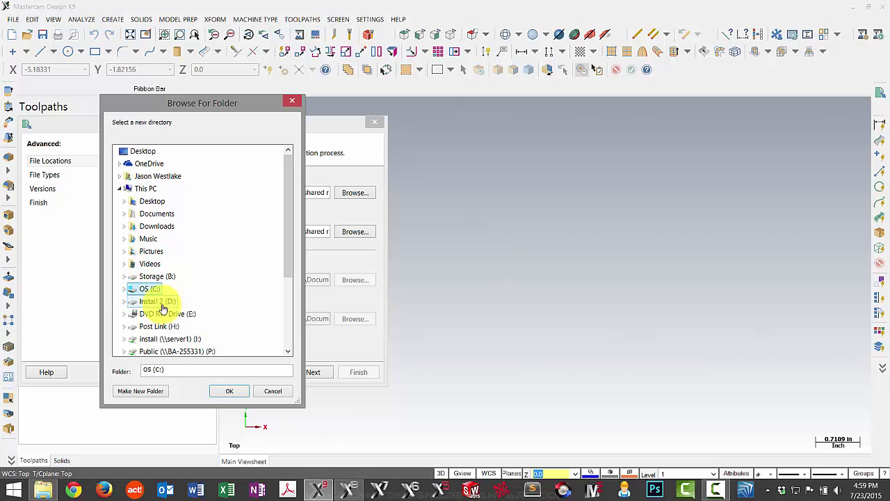
{"action": "left_click", "coordinate": [146, 328]}
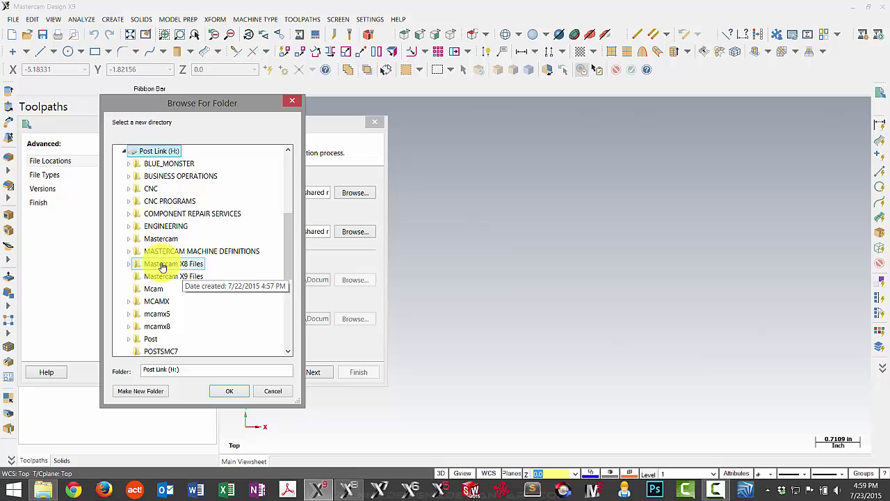
{"action": "double_click", "coordinate": [162, 265]}
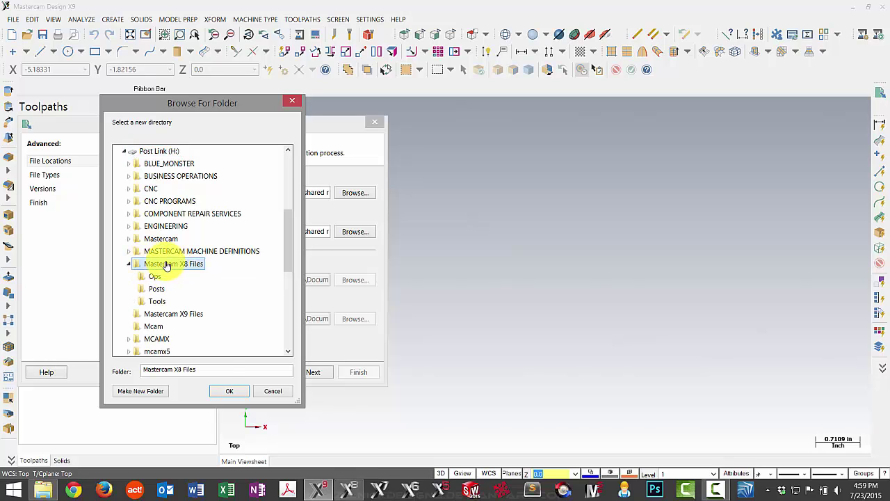
{"action": "left_click", "coordinate": [229, 390]}
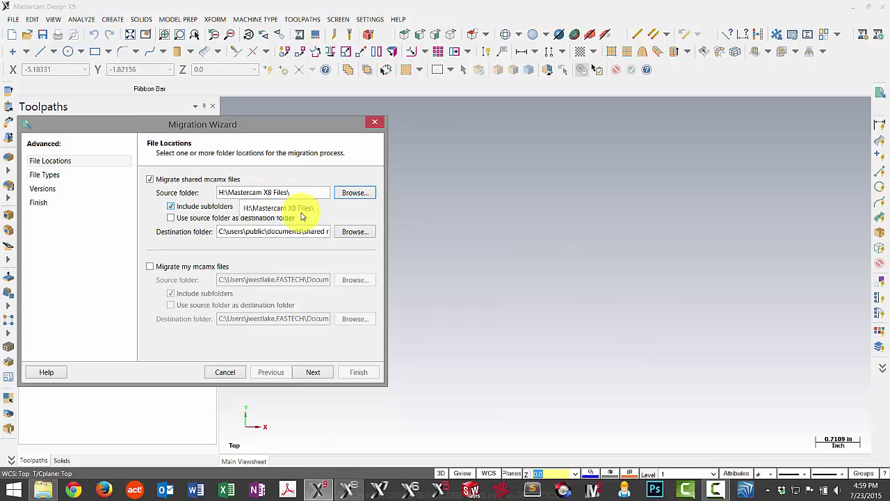
- Set the migration destination folder to H:\Mastercam X9 Files\
{"action": "left_click", "coordinate": [350, 231]}
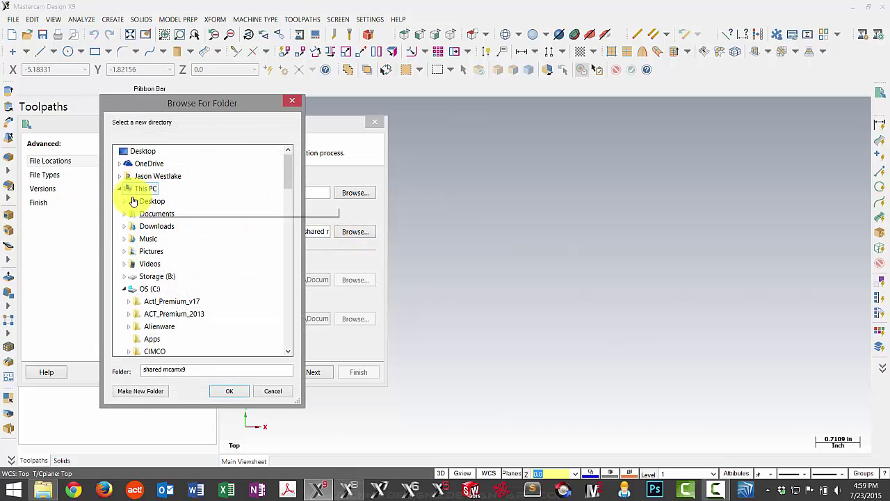
{"action": "left_click", "coordinate": [125, 288]}
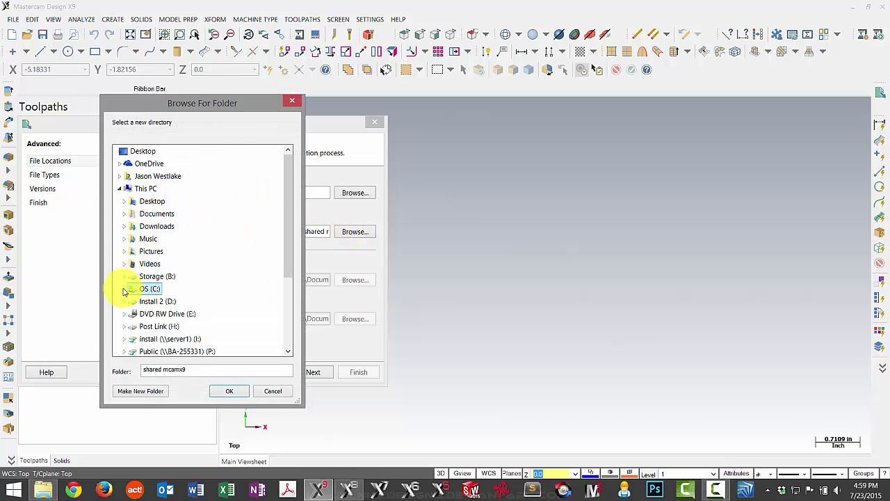
{"action": "double_click", "coordinate": [158, 326]}
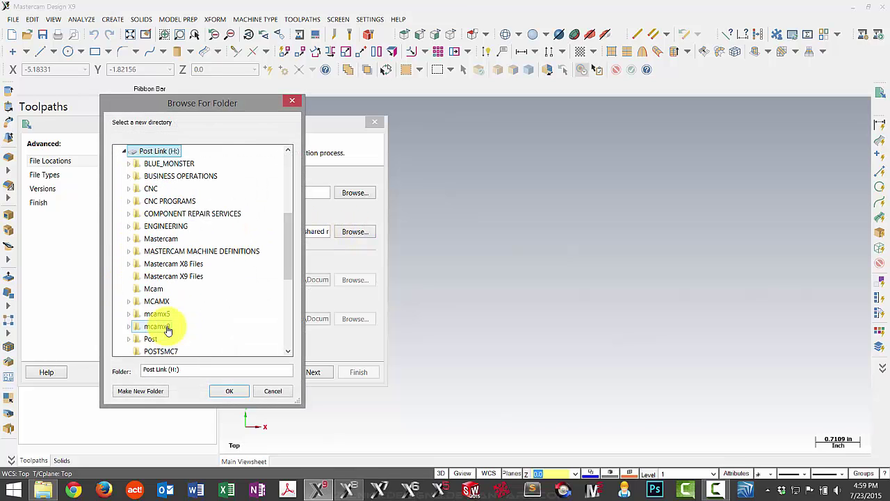
{"action": "left_click", "coordinate": [199, 276]}
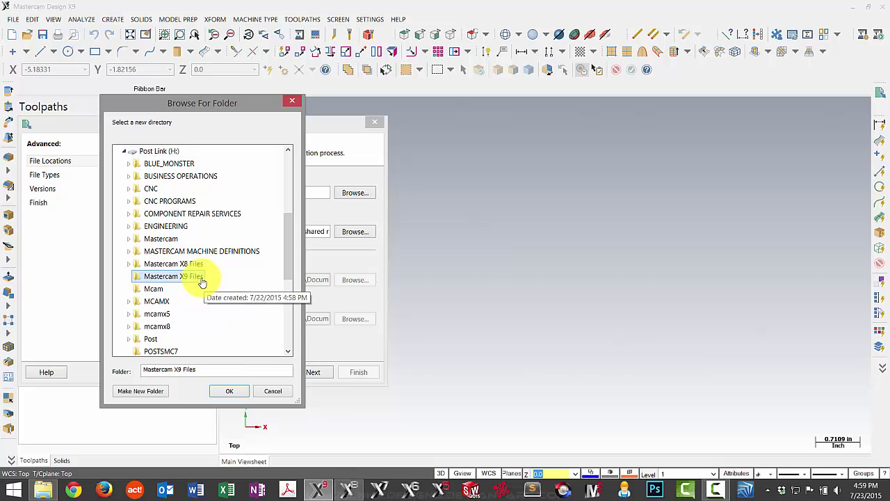
{"action": "left_click", "coordinate": [234, 390]}
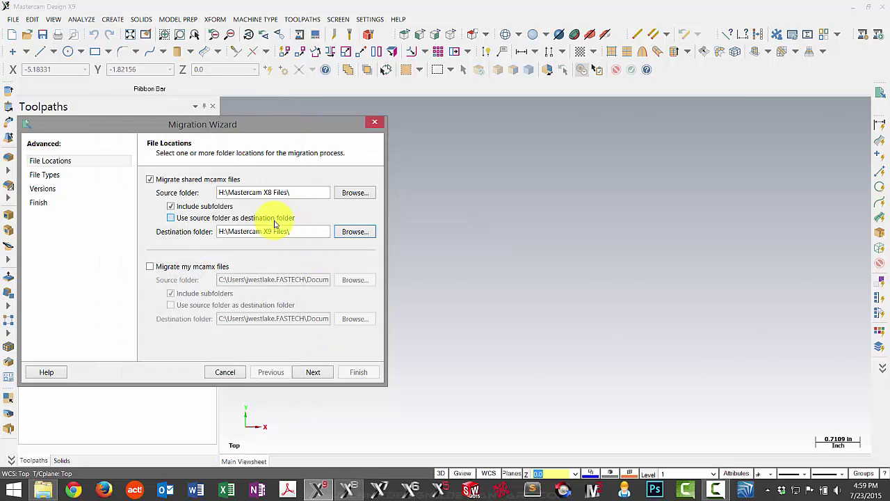
- Advance to the File Types page, where every type except Part files is checked
{"action": "left_click", "coordinate": [316, 373]}
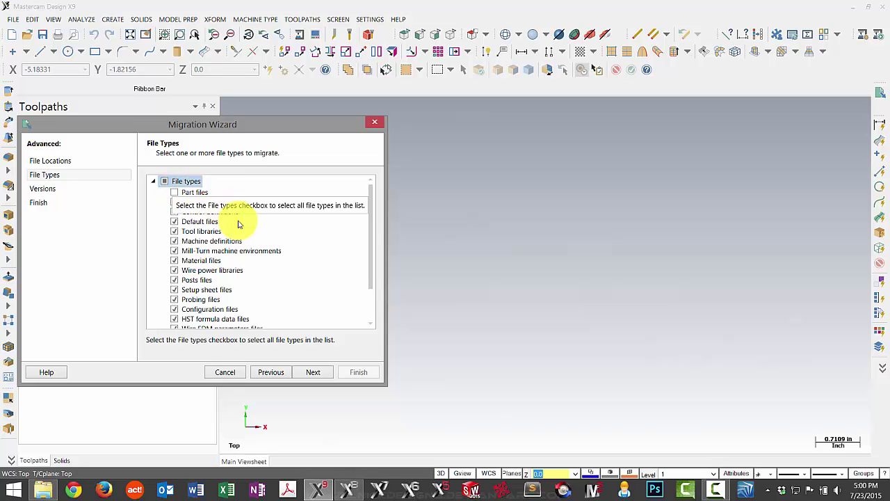
- Move past the Versions page to the summary listing versions X8, X7 and X6
{"action": "left_click", "coordinate": [311, 372]}
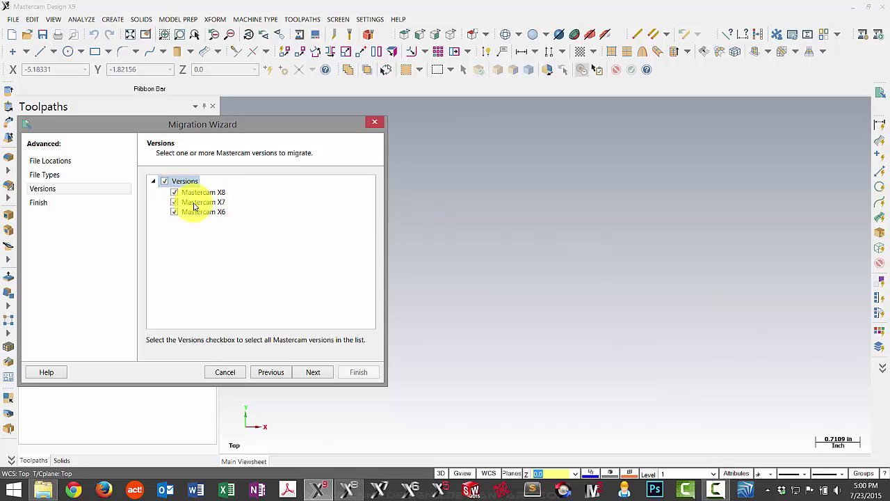
{"action": "left_click", "coordinate": [314, 372]}
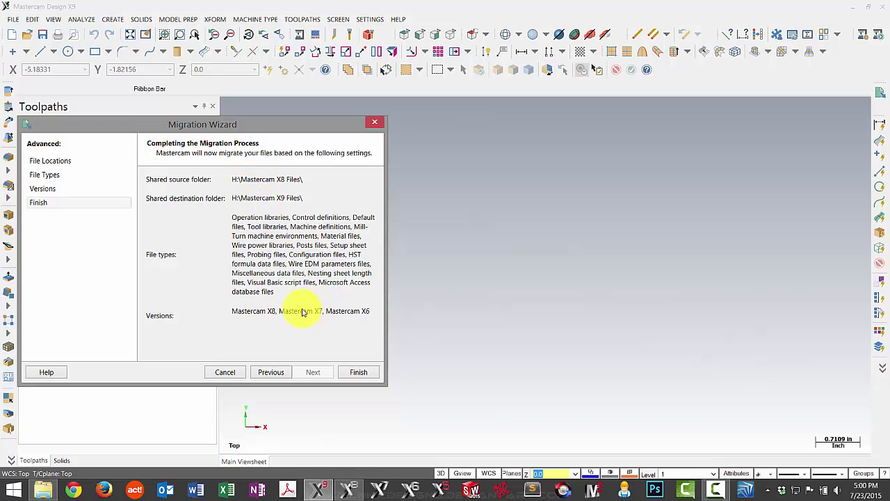
- Run the migration and decline viewing the results in the Update Folder dialog
{"action": "left_click", "coordinate": [359, 373]}
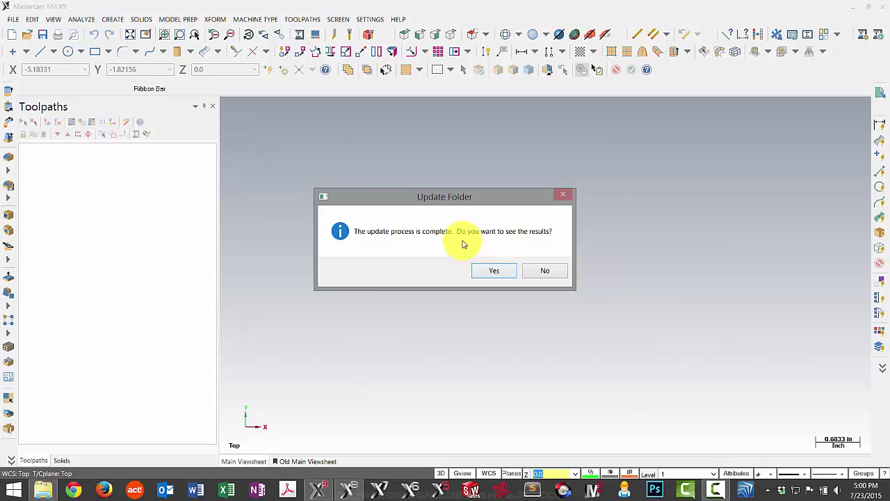
{"action": "left_click", "coordinate": [544, 273]}
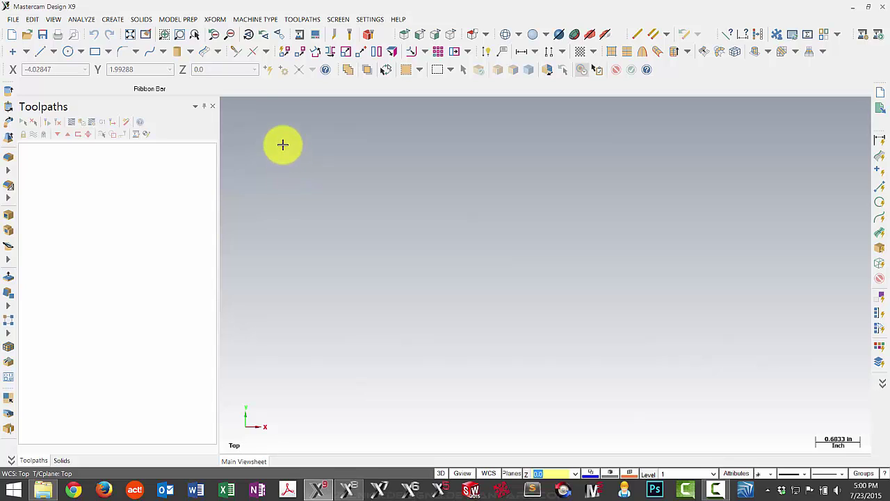
- Point the mill machine list manager at H:\Mastercam X9 Files\Posts
{"action": "left_click", "coordinate": [245, 21]}
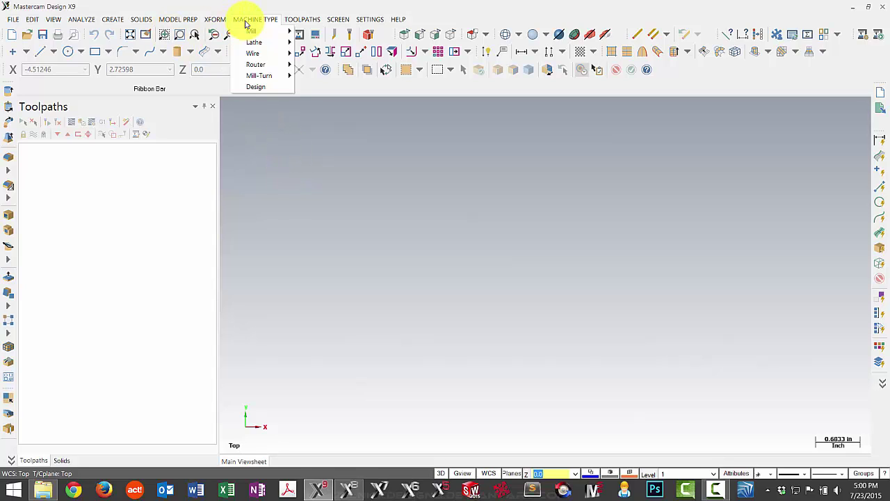
{"action": "mouse_move", "coordinate": [250, 35]}
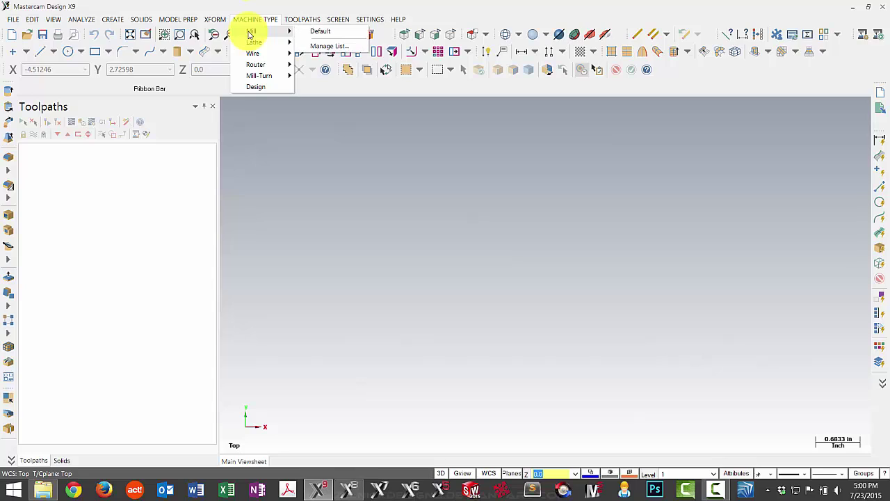
{"action": "left_click", "coordinate": [334, 49]}
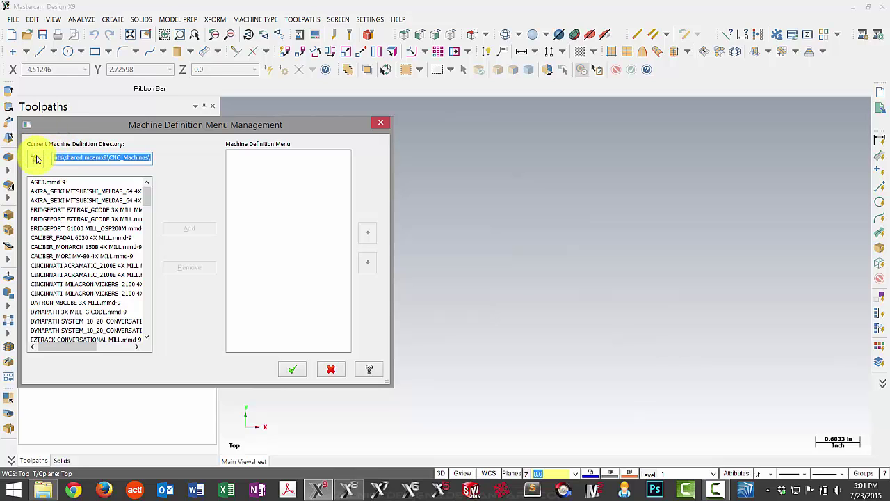
{"action": "left_click", "coordinate": [36, 159]}
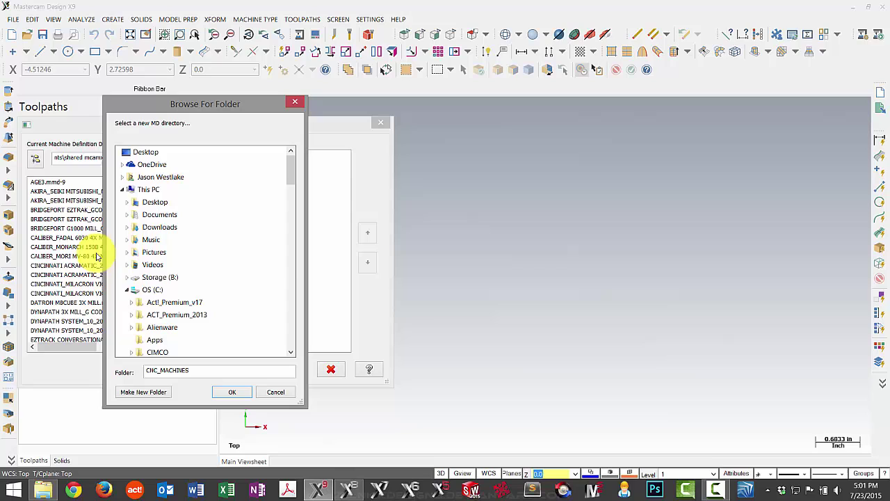
{"action": "left_click", "coordinate": [127, 289]}
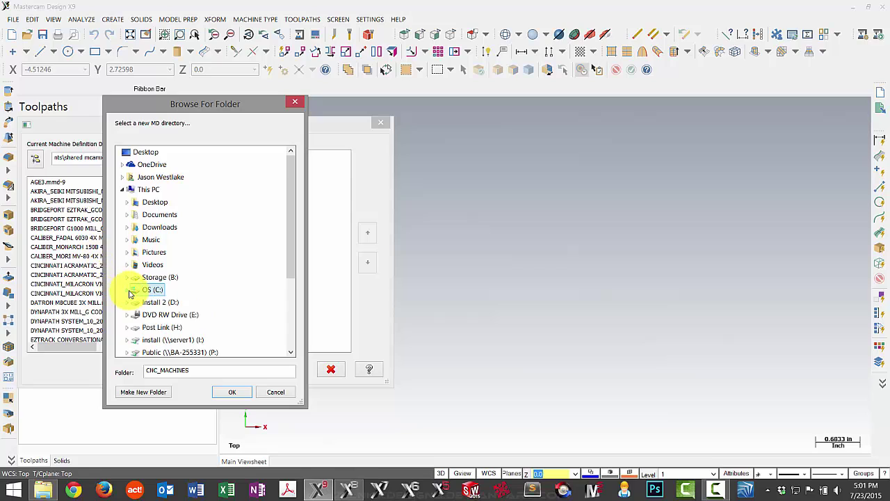
{"action": "double_click", "coordinate": [166, 329]}
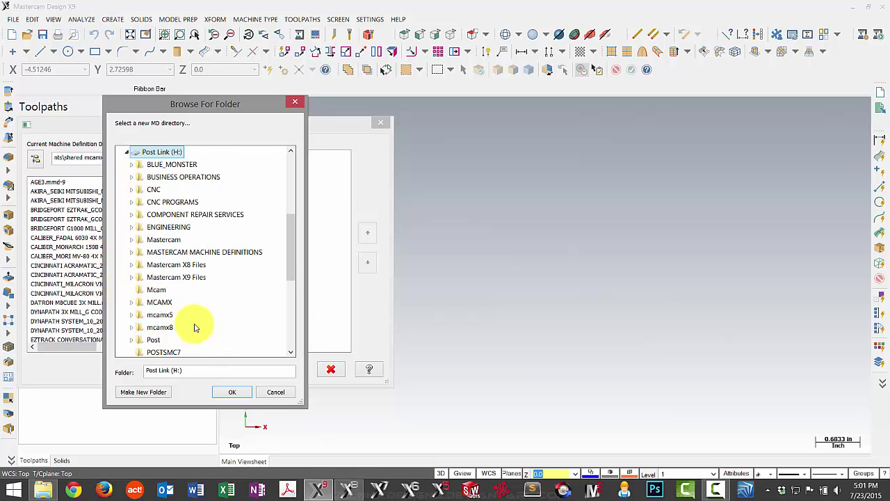
{"action": "double_click", "coordinate": [191, 278]}
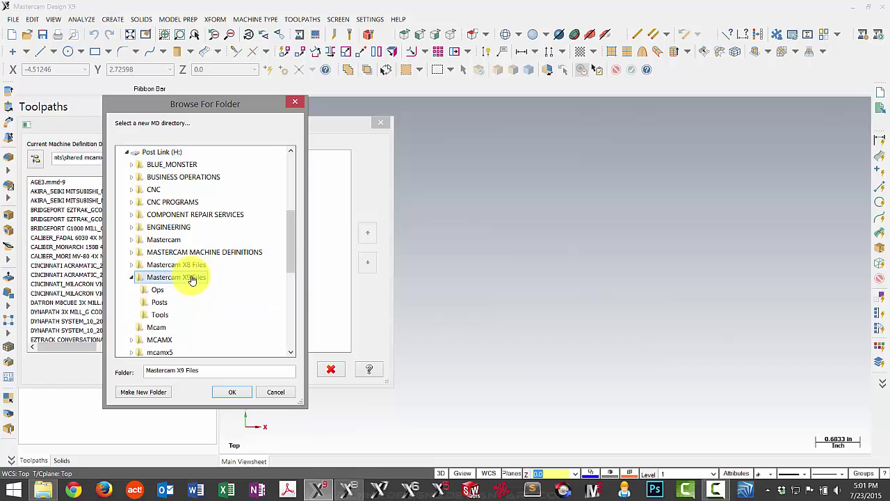
{"action": "left_click", "coordinate": [158, 303]}
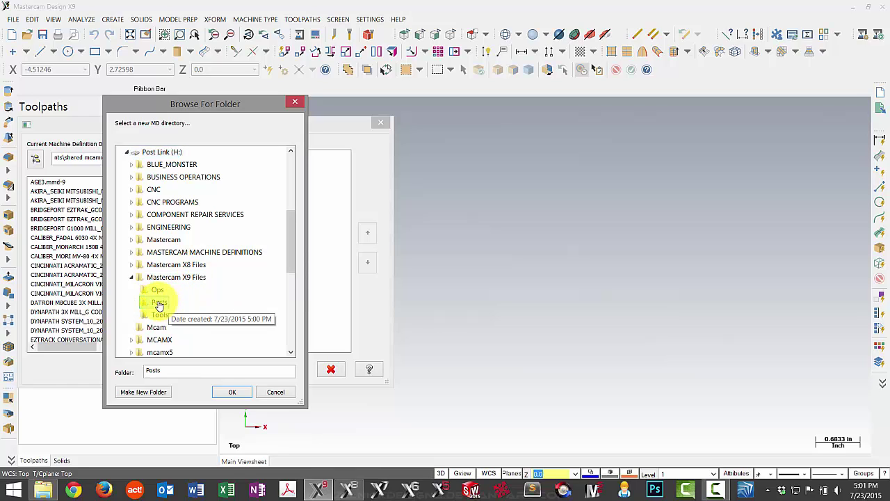
{"action": "left_click", "coordinate": [233, 394]}
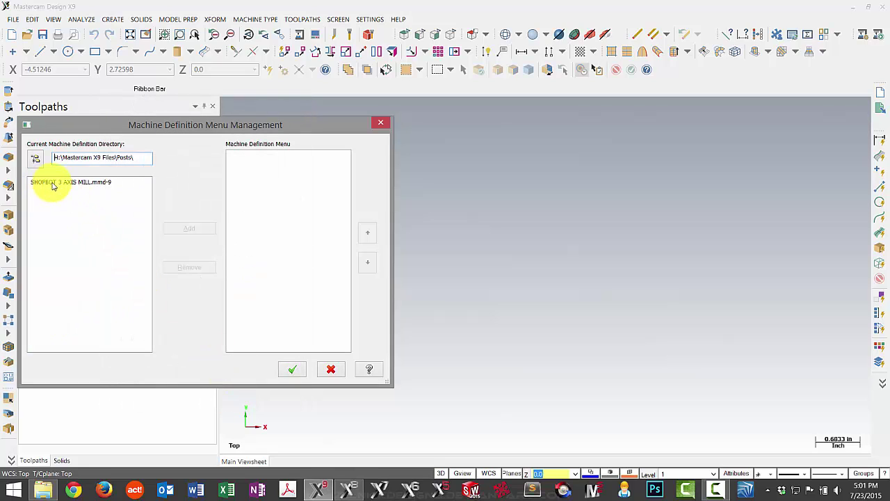
- Add SHOPBOT 3 AXIS MILL.mmd-9 to the machine menu and save the list
{"action": "left_click", "coordinate": [53, 184]}
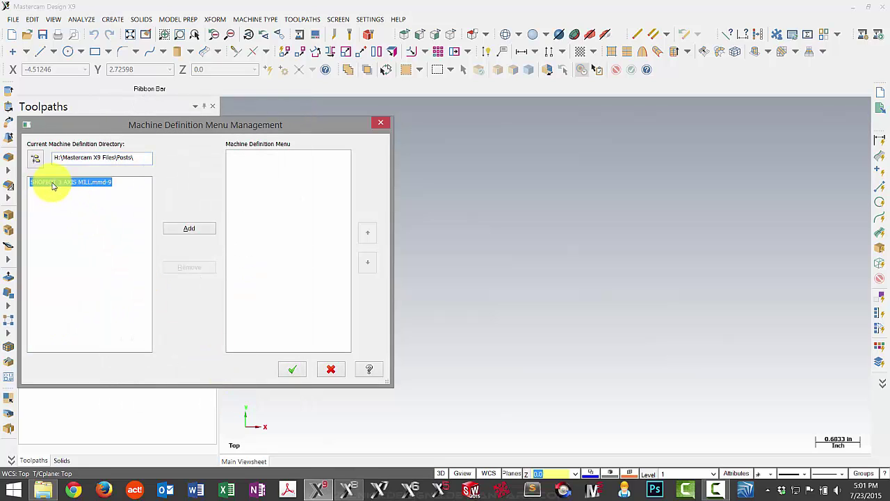
{"action": "left_click", "coordinate": [182, 229]}
{"action": "left_click", "coordinate": [291, 372]}
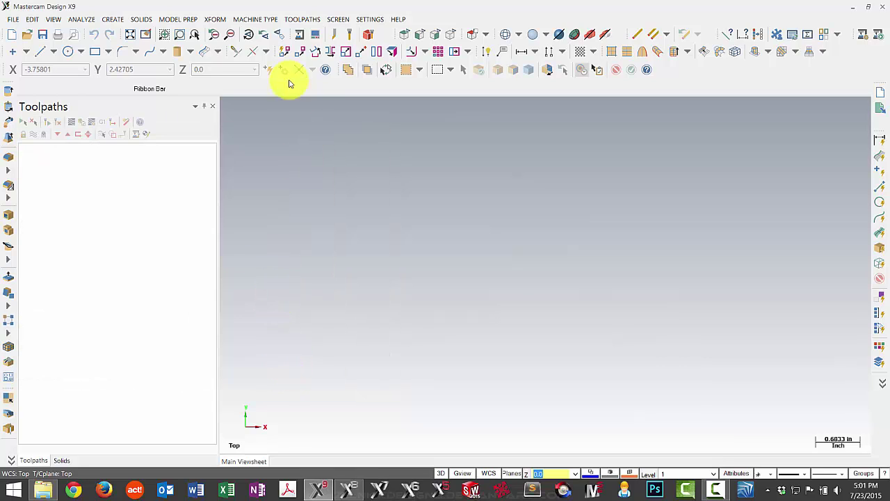
- Load the SHOPBOT 3 AXIS MILL machine into Mastercam X9
{"action": "left_click", "coordinate": [251, 21]}
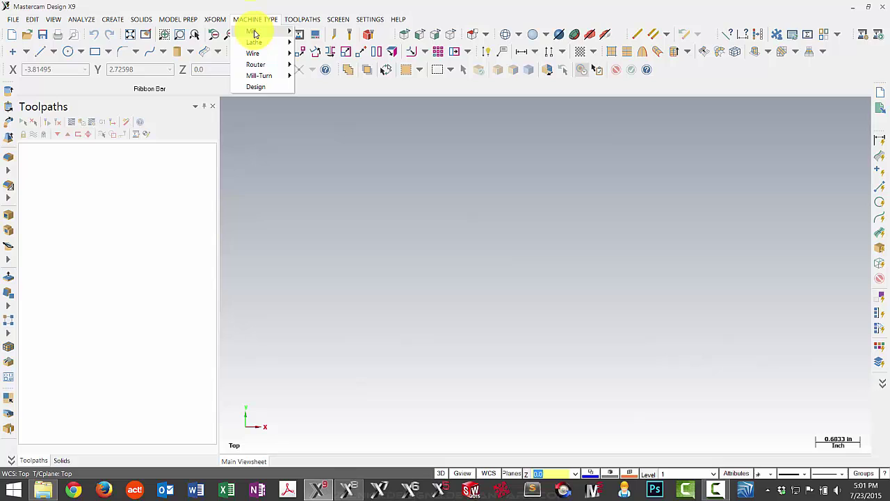
{"action": "mouse_move", "coordinate": [254, 32]}
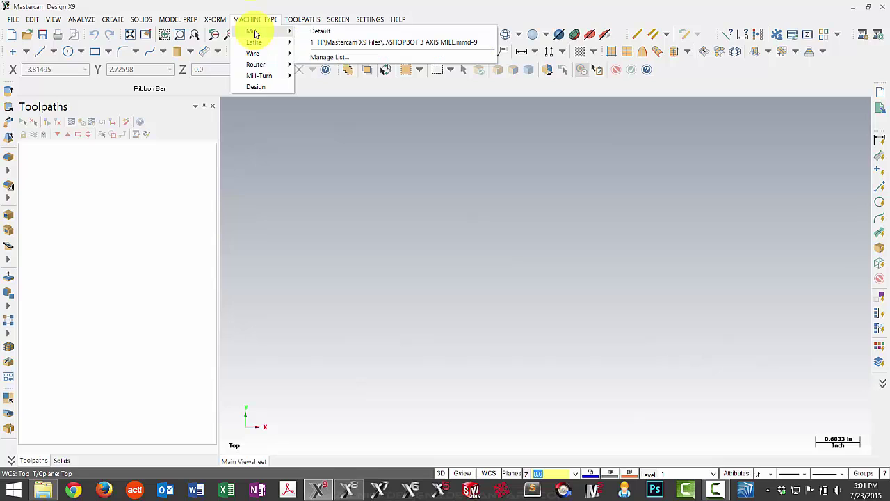
{"action": "left_click", "coordinate": [339, 44]}
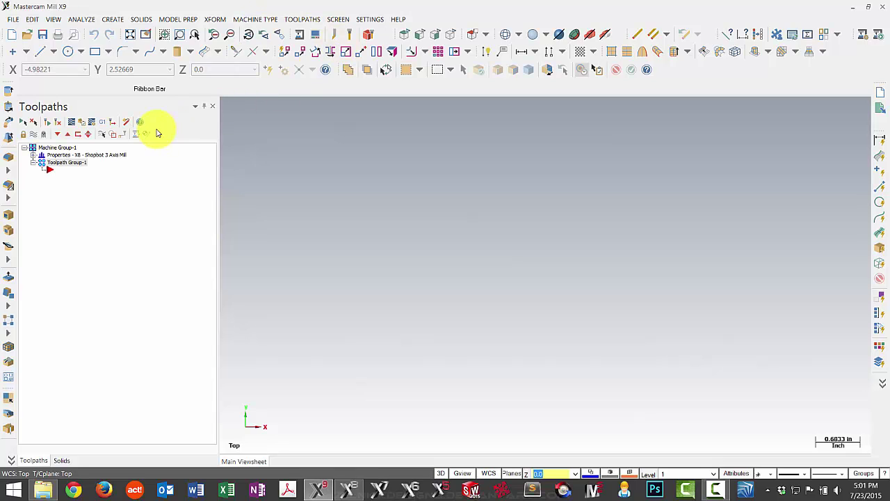
- Review Machine Group-1's Files settings for X8 - Shopbot 3 Axis Mill and accept
{"action": "left_click", "coordinate": [32, 155]}
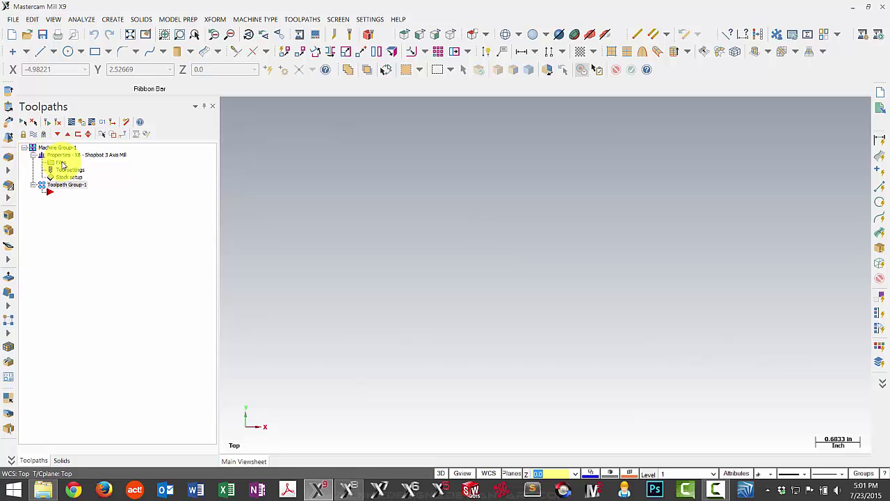
{"action": "left_click", "coordinate": [61, 163]}
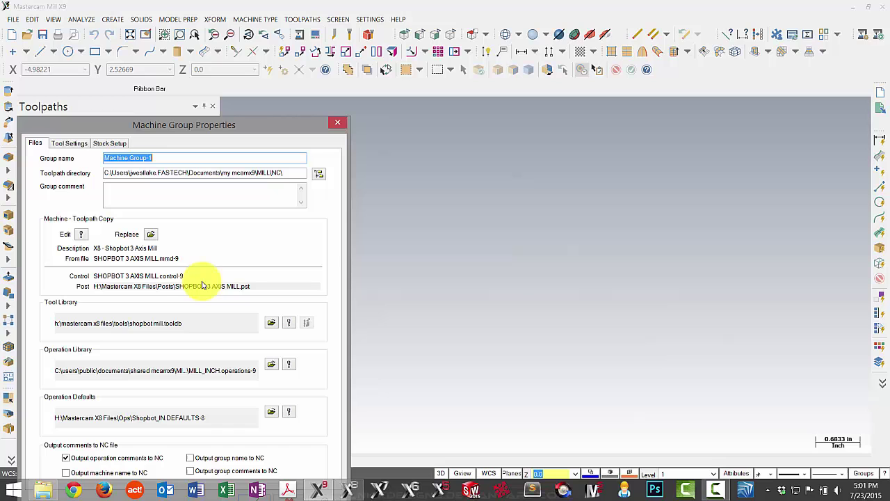
{"action": "left_click_drag", "start_coordinate": [252, 122], "coordinate": [312, 65]}
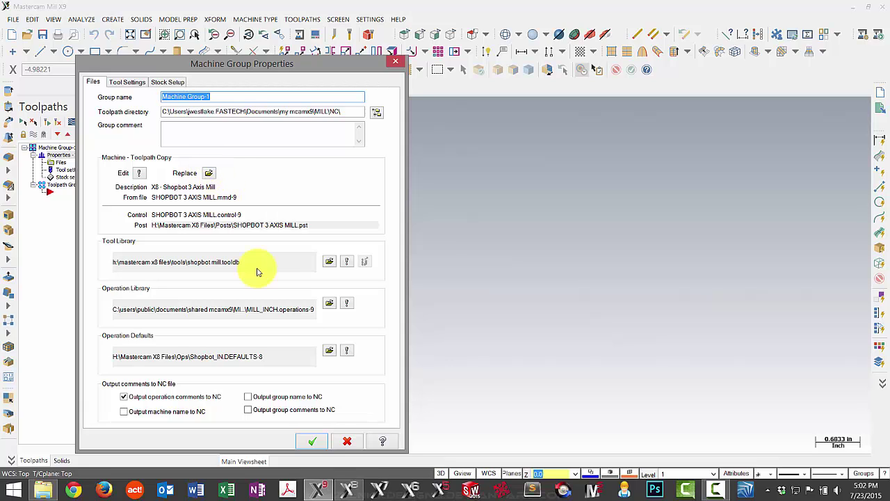
{"action": "left_click", "coordinate": [313, 441]}
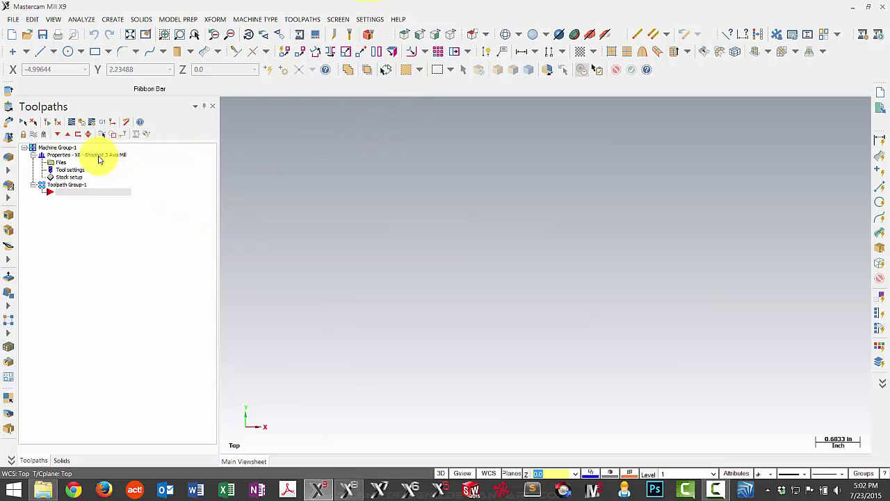
- Edit the Shopbot machine definition and rename its description from X8 to 'X9 - Shopbot 3 Axis Mill'
{"action": "left_click", "coordinate": [371, 20]}
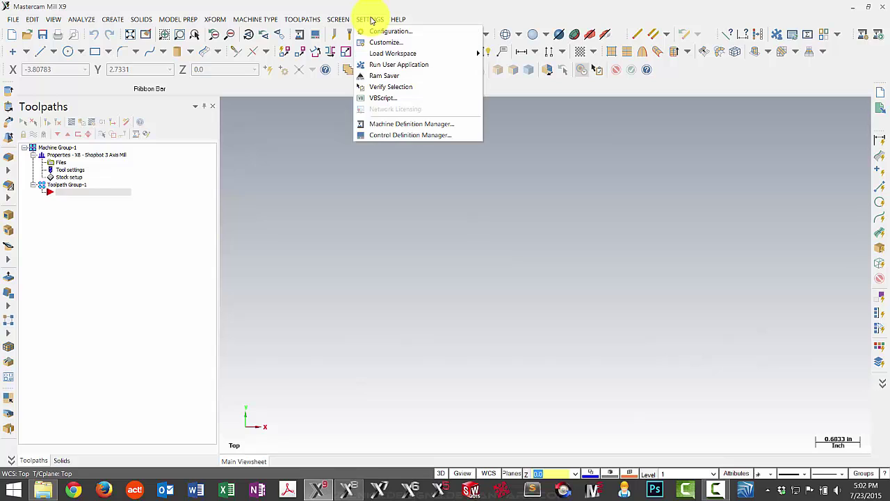
{"action": "left_click", "coordinate": [406, 128]}
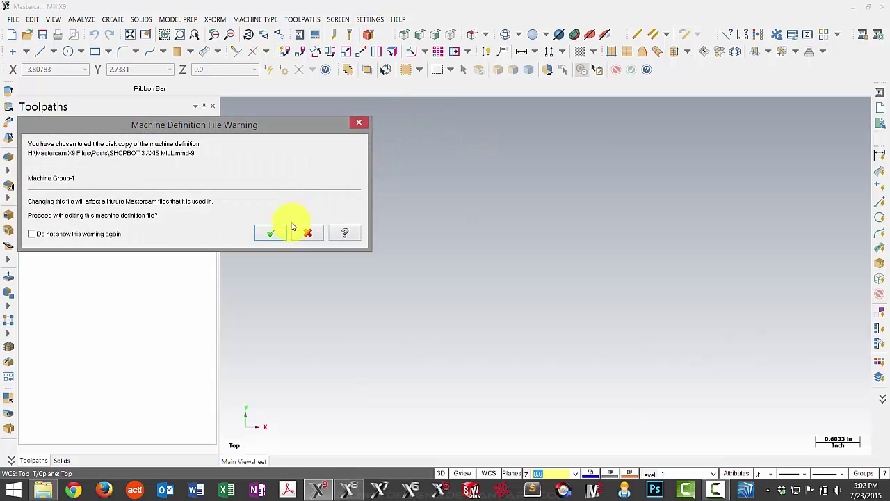
{"action": "left_click", "coordinate": [273, 234]}
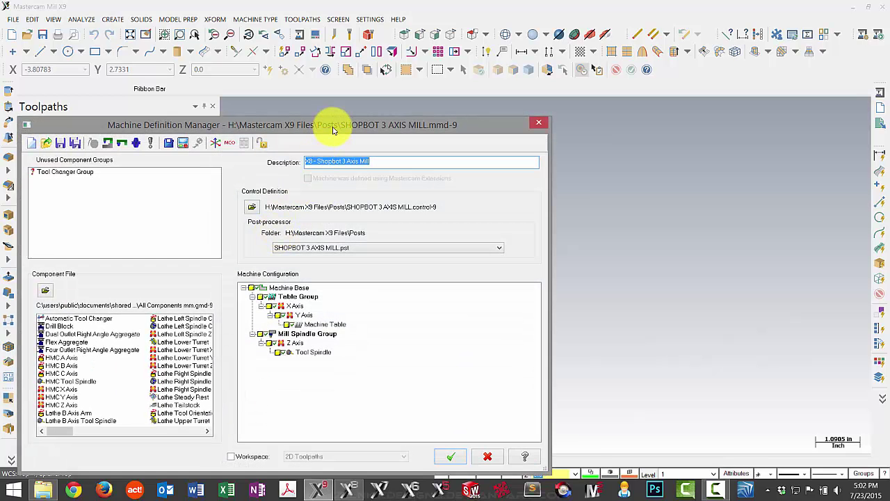
{"action": "left_click_drag", "start_coordinate": [333, 130], "coordinate": [431, 82]}
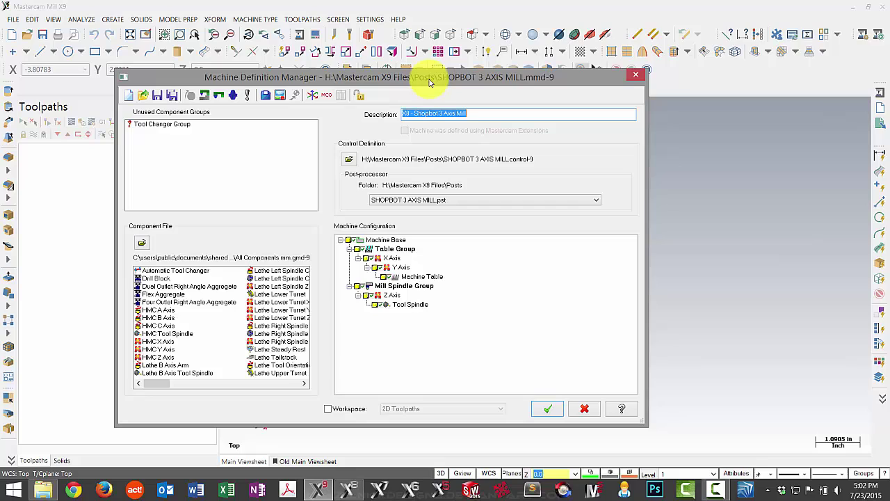
{"action": "left_click", "coordinate": [410, 113]}
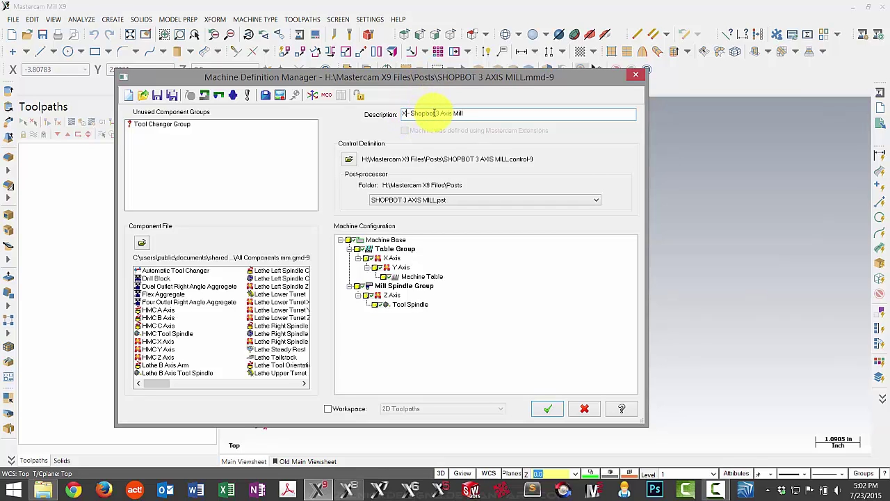
{"action": "type", "text": "9"}
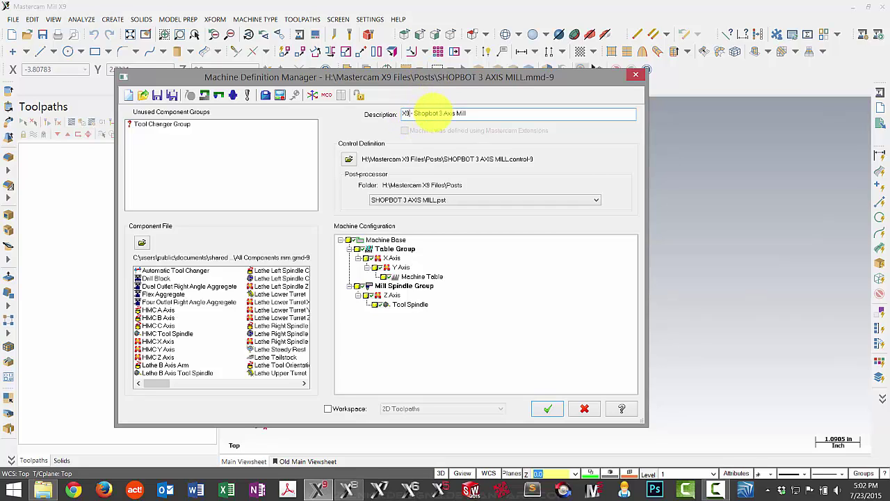
- In General Machine Parameters, set the inch tool library to Mastercam X9 Files\Tools\Shopbot Mill.tooldb
{"action": "left_click", "coordinate": [265, 96]}
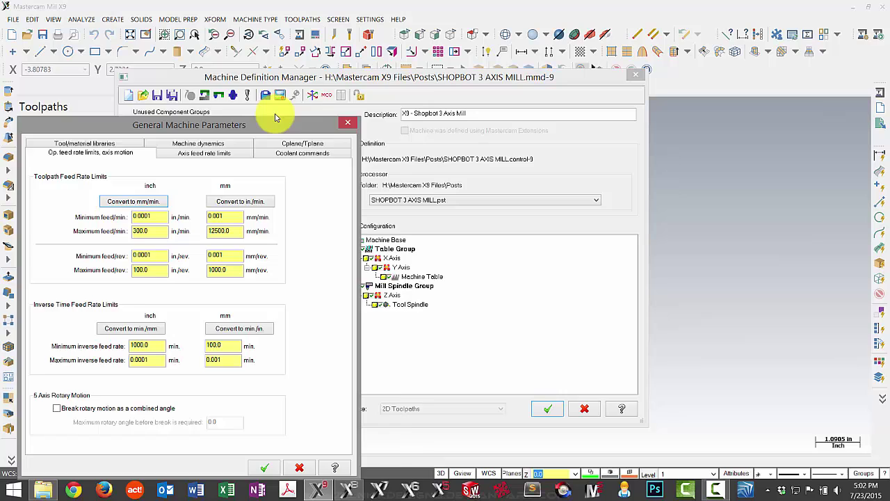
{"action": "left_click_drag", "start_coordinate": [278, 115], "coordinate": [322, 96]}
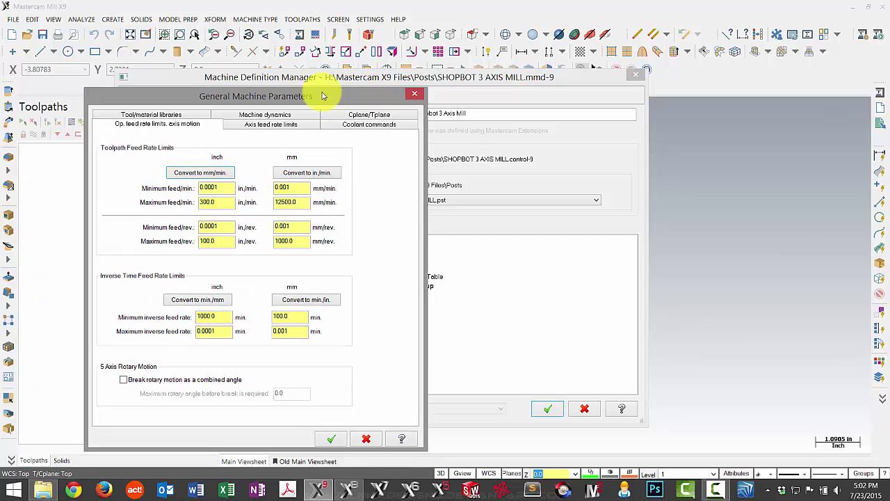
{"action": "left_click", "coordinate": [413, 96]}
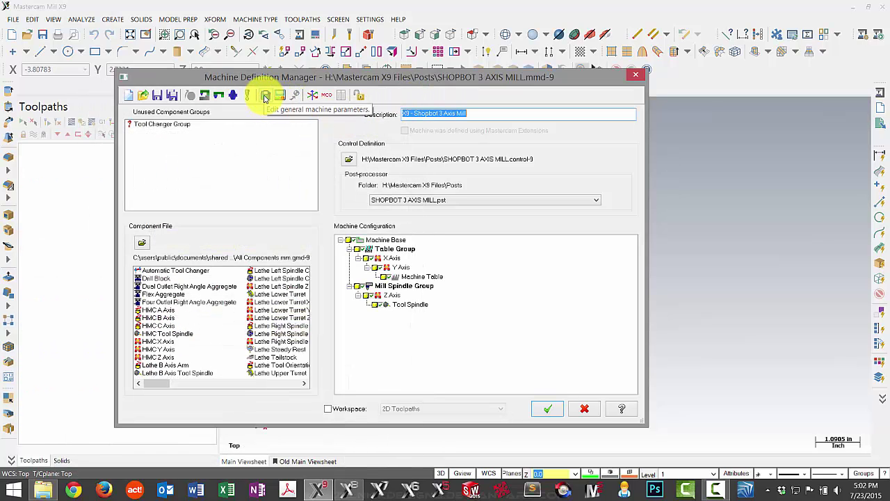
{"action": "left_click", "coordinate": [265, 96]}
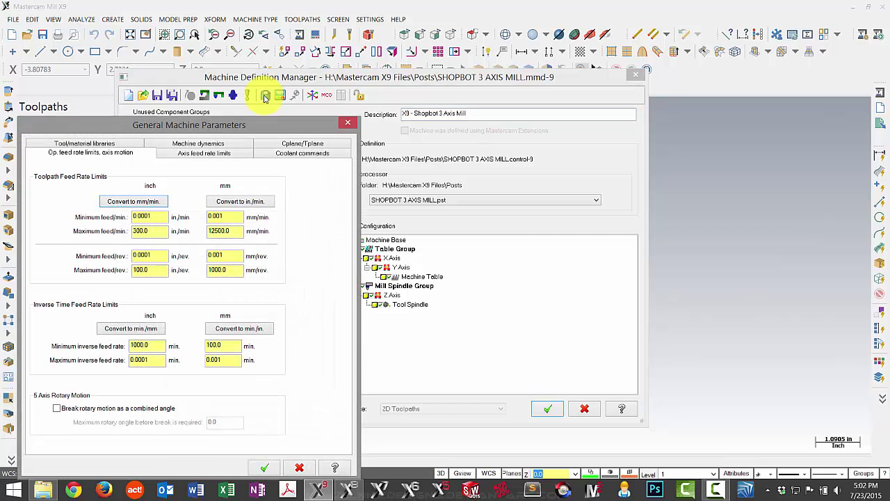
{"action": "left_click", "coordinate": [91, 143]}
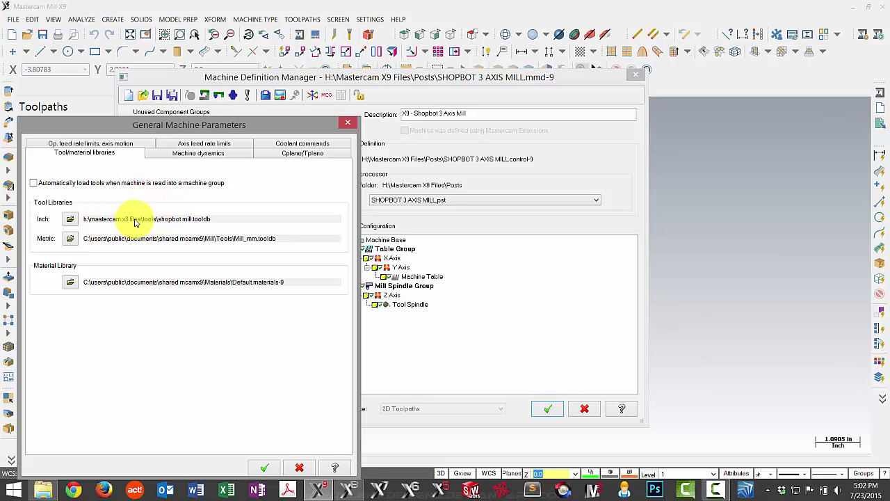
{"action": "left_click", "coordinate": [70, 220]}
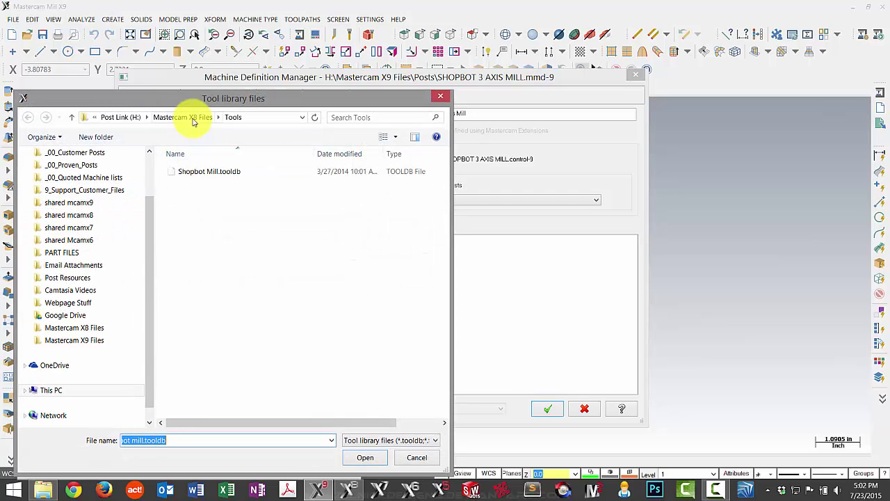
{"action": "left_click", "coordinate": [124, 117]}
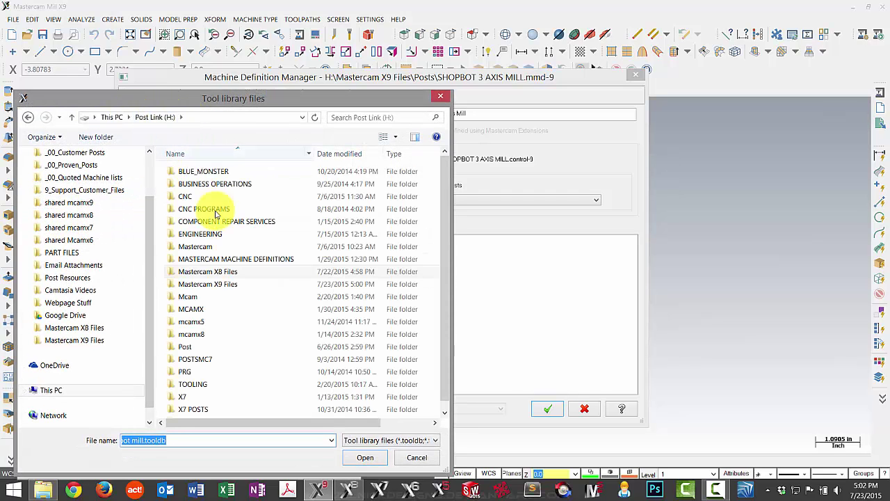
{"action": "double_click", "coordinate": [214, 284]}
{"action": "double_click", "coordinate": [191, 199]}
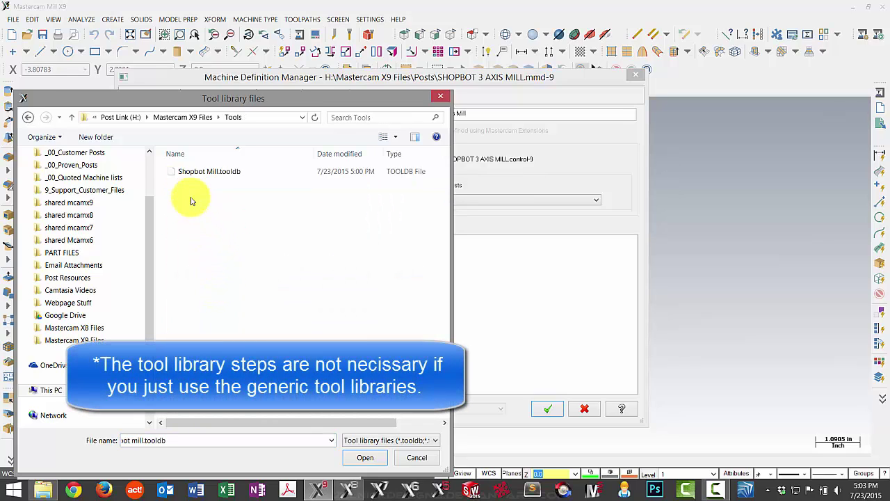
{"action": "left_click", "coordinate": [205, 171]}
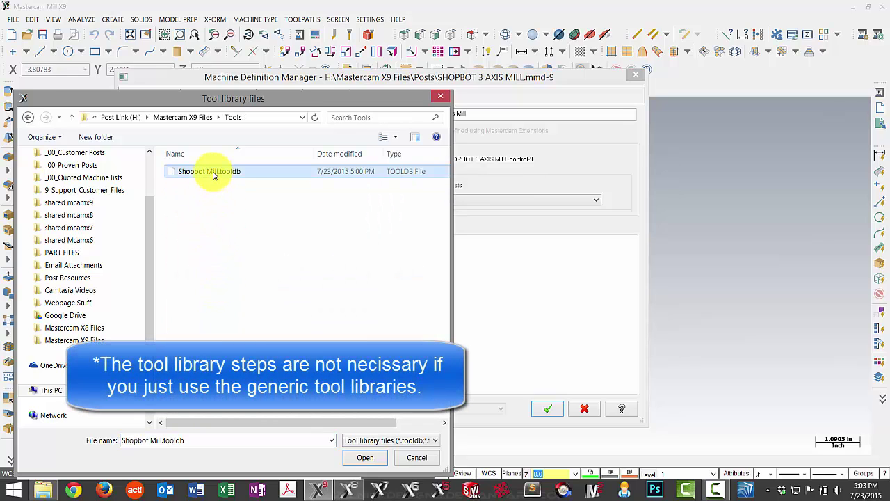
{"action": "left_click", "coordinate": [365, 457]}
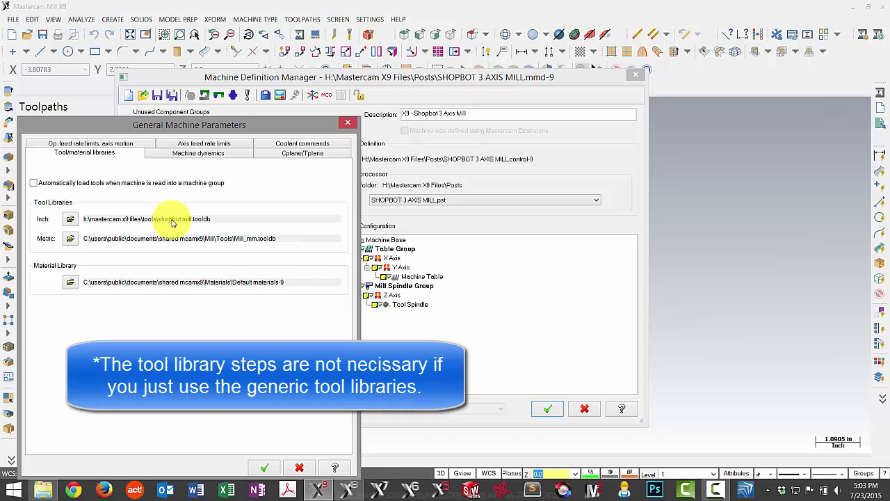
{"action": "left_click", "coordinate": [268, 469]}
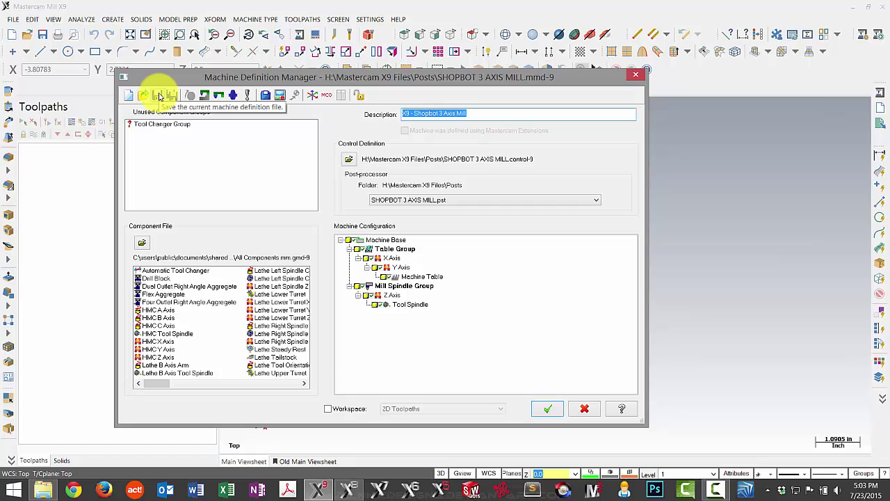
- Edit the control definition and select the X9 SHOPBOT 3 AXIS MILL.pst post processor
{"action": "left_click", "coordinate": [281, 96]}
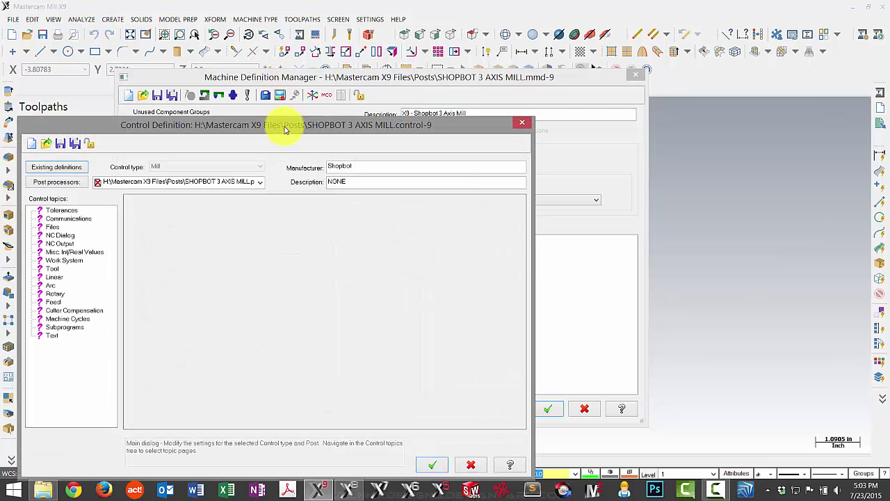
{"action": "left_click_drag", "start_coordinate": [278, 123], "coordinate": [395, 93]}
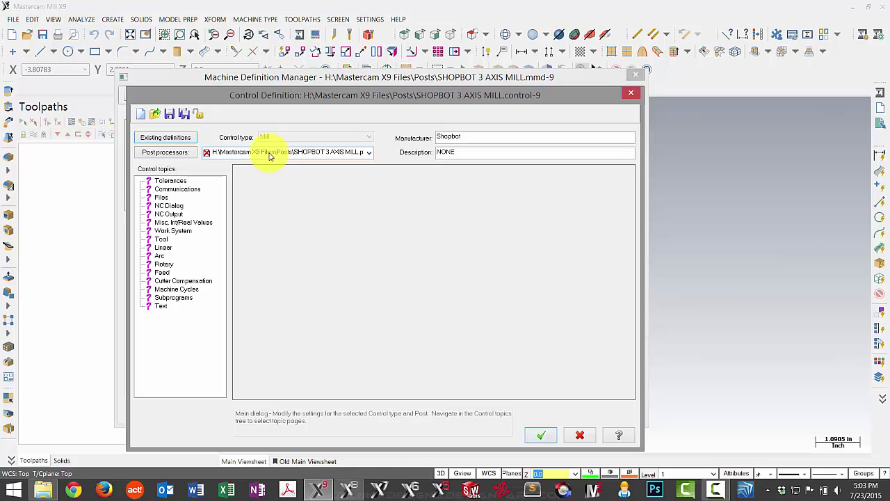
{"action": "left_click", "coordinate": [370, 153]}
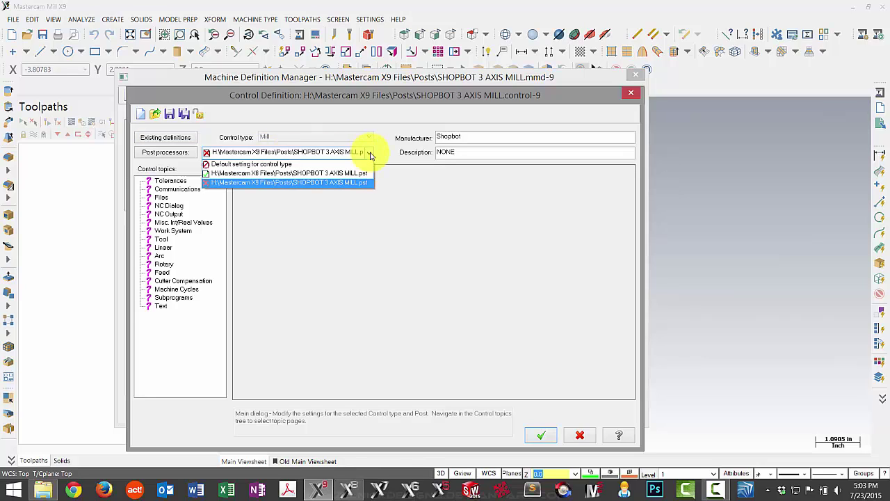
{"action": "left_click", "coordinate": [247, 184]}
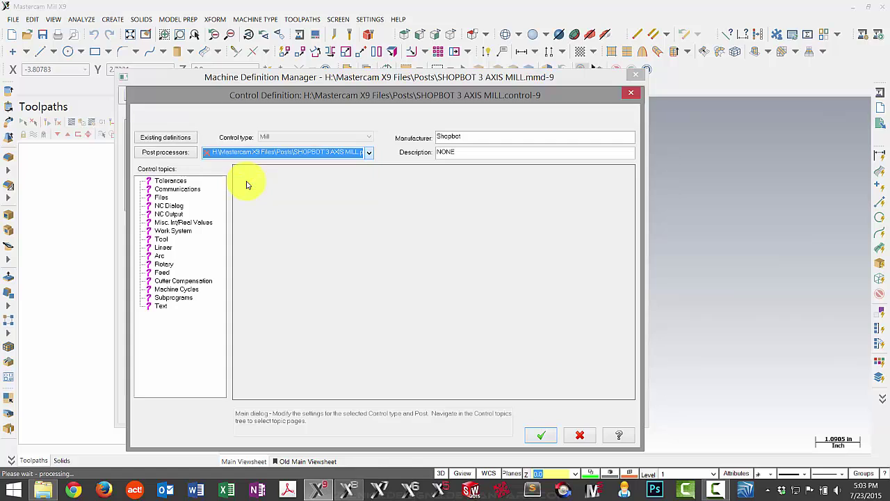
- Step through the Tolerances, Communications, Files, NC Dialog, NC Output and Misc. Int/Real Values topics
{"action": "left_click", "coordinate": [169, 181]}
{"action": "left_click", "coordinate": [171, 189]}
{"action": "left_click", "coordinate": [163, 197]}
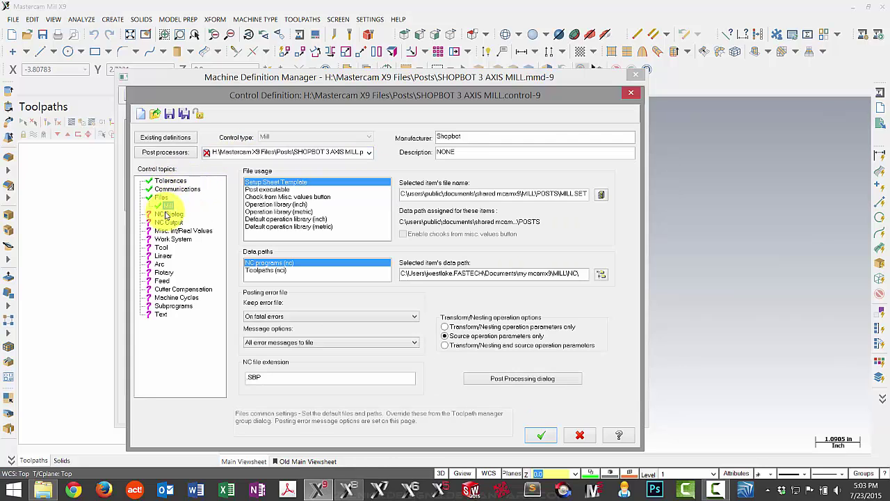
{"action": "left_click", "coordinate": [166, 215]}
{"action": "left_click", "coordinate": [168, 214]}
{"action": "left_click", "coordinate": [180, 223]}
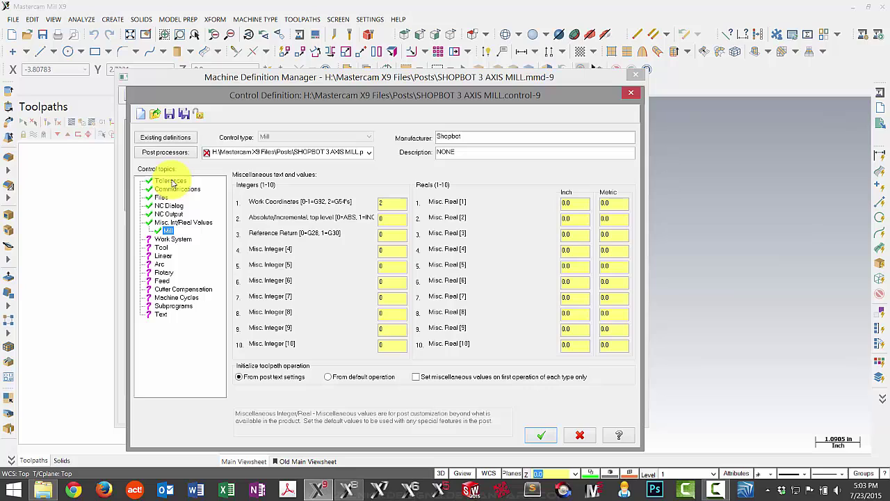
- Import settings for all pages from the X8 SHOPBOT 3 AXIS MILL.pst post into the control definition
{"action": "left_click", "coordinate": [171, 181]}
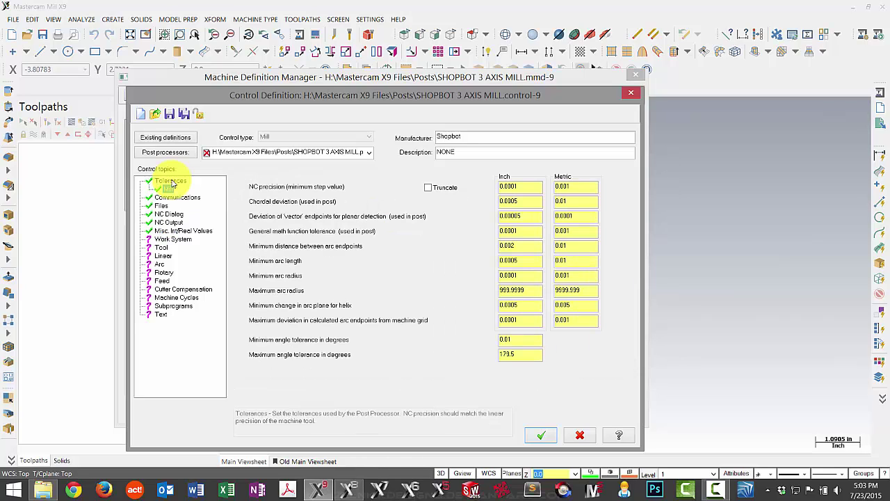
{"action": "right_click", "coordinate": [238, 185]}
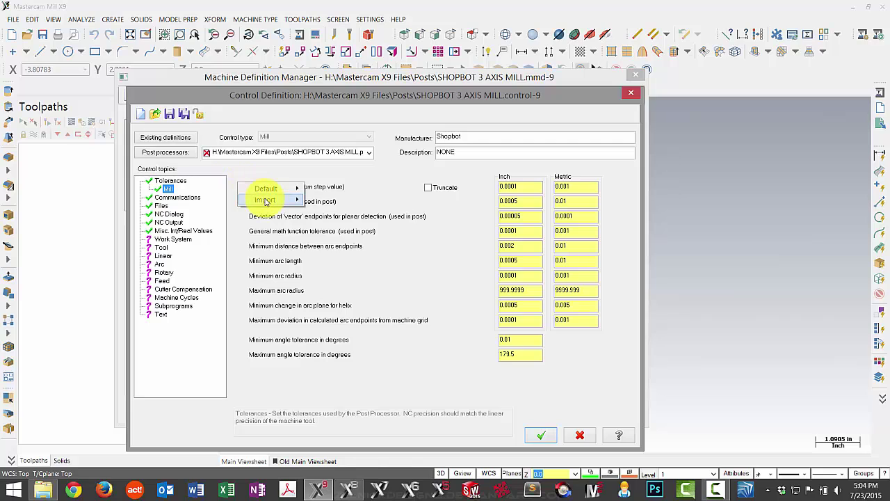
{"action": "mouse_move", "coordinate": [265, 202]}
{"action": "left_click", "coordinate": [330, 215]}
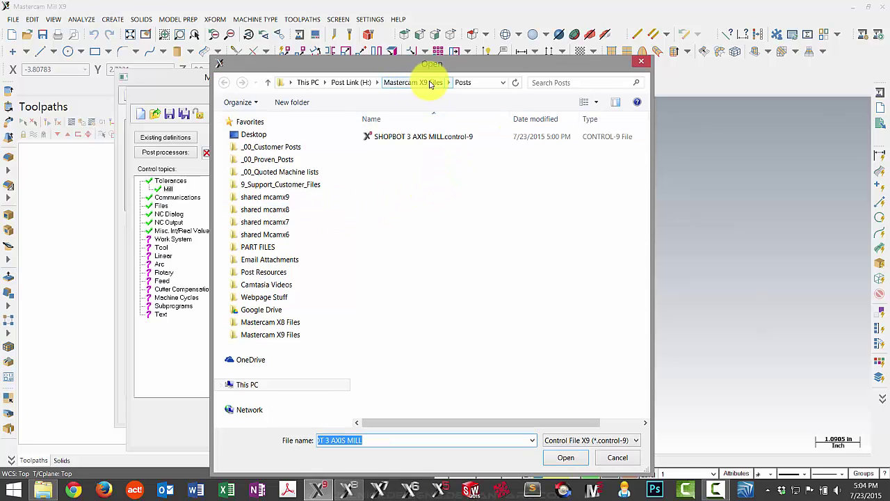
{"action": "left_click", "coordinate": [393, 138]}
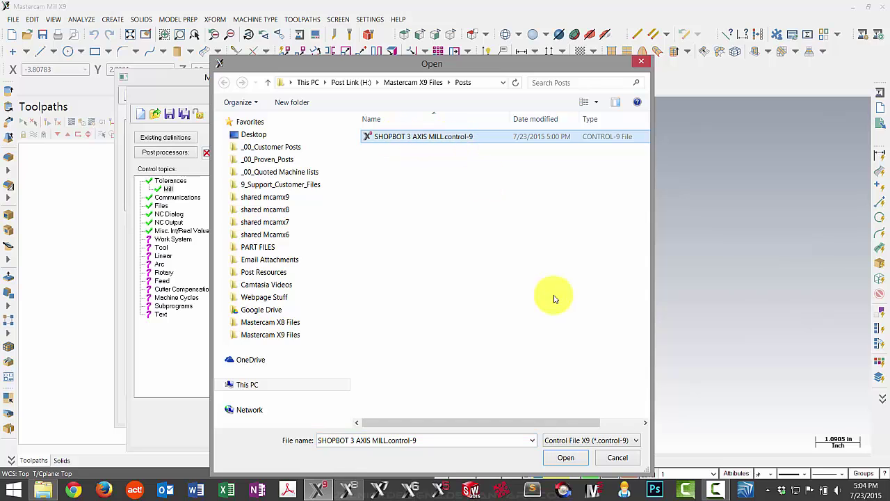
{"action": "left_click", "coordinate": [567, 457]}
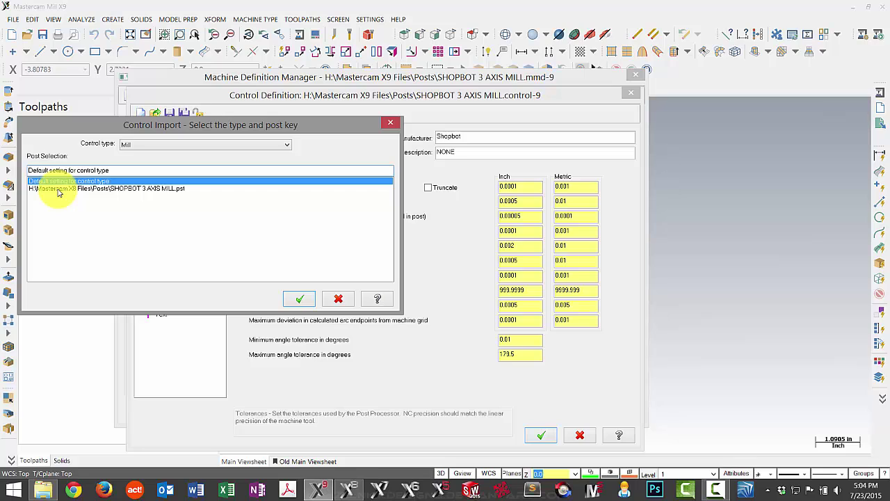
{"action": "left_click", "coordinate": [59, 189]}
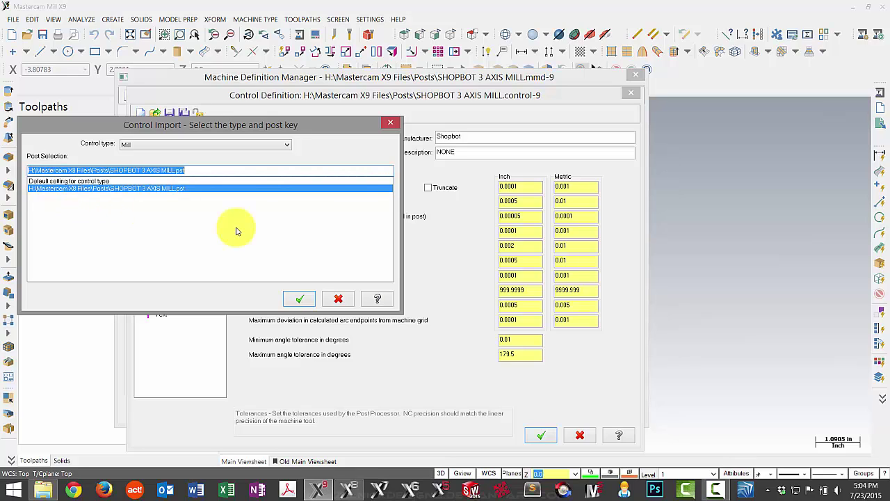
{"action": "left_click", "coordinate": [295, 301]}
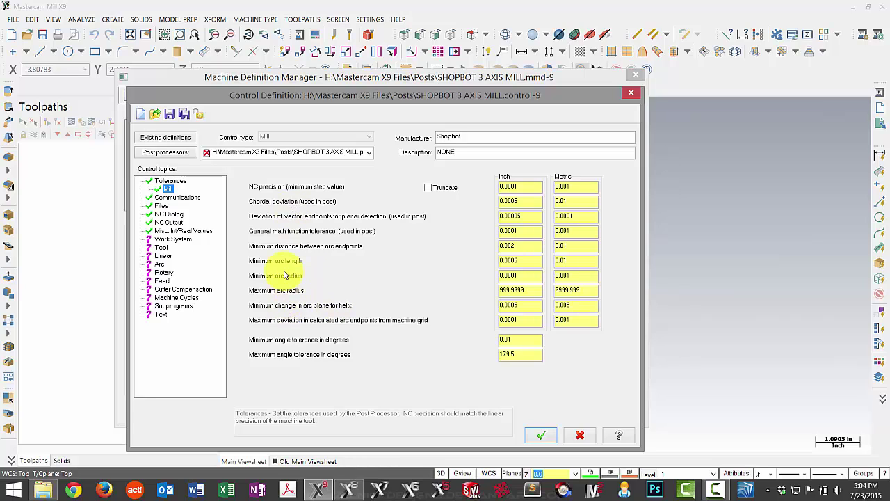
- Point the inch default operation library to Mastercam X9 Files\Ops\Shopbot_IN.defaults-9
{"action": "left_click", "coordinate": [161, 205]}
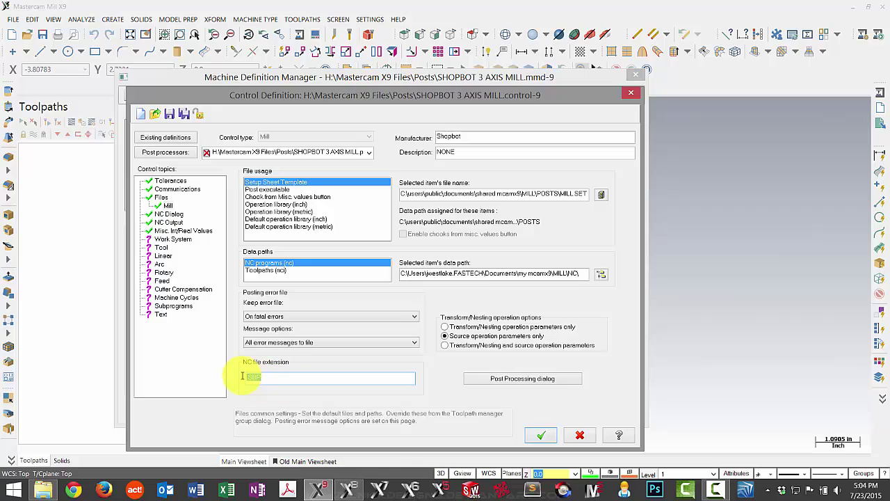
{"action": "left_click", "coordinate": [161, 247]}
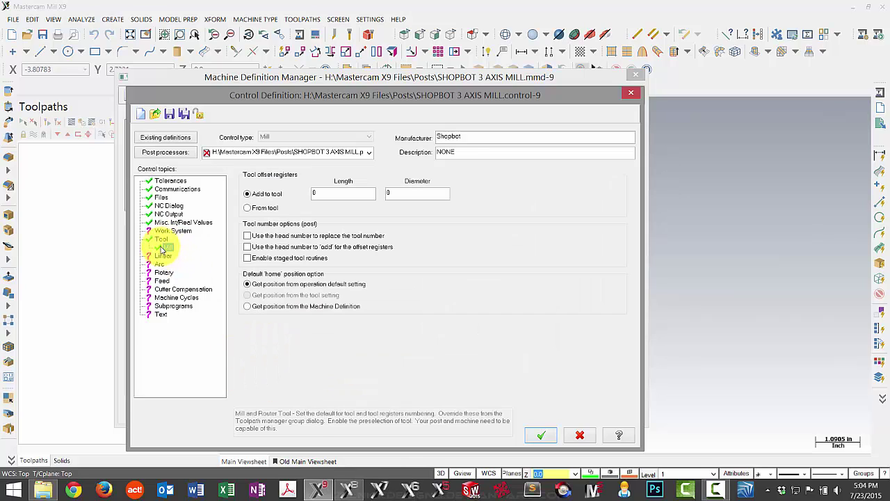
{"action": "left_click", "coordinate": [284, 197]}
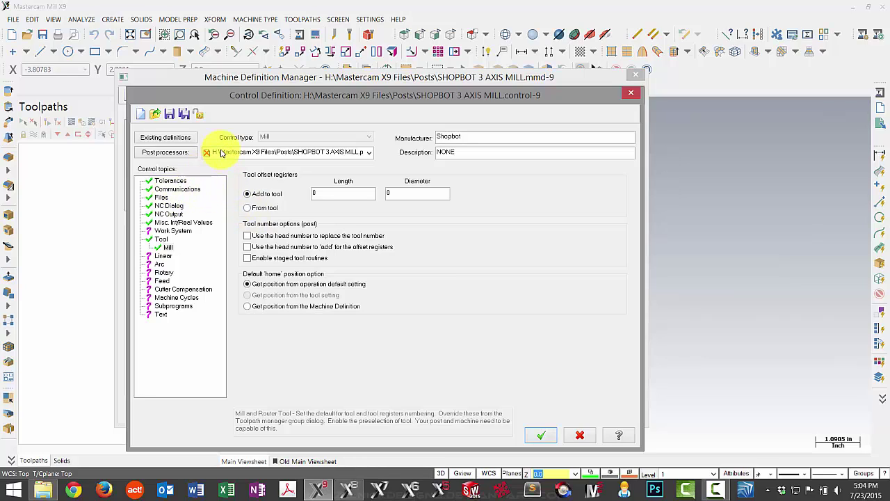
{"action": "left_click", "coordinate": [162, 199]}
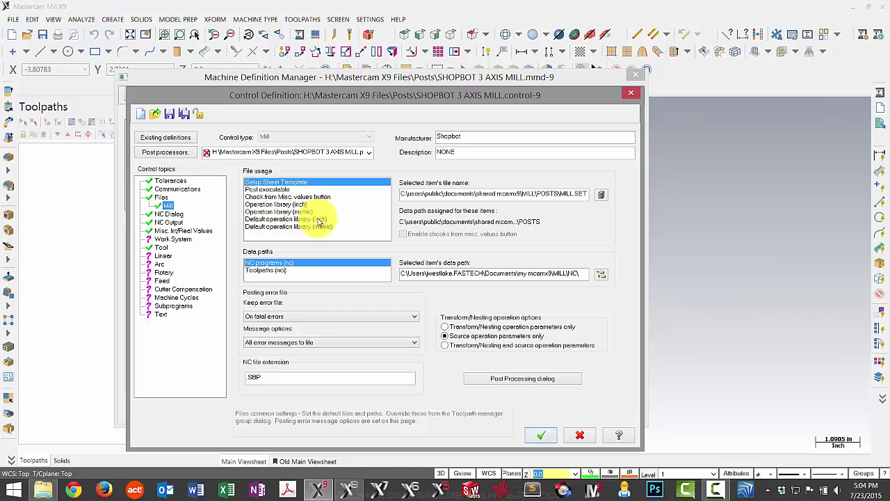
{"action": "left_click", "coordinate": [322, 220]}
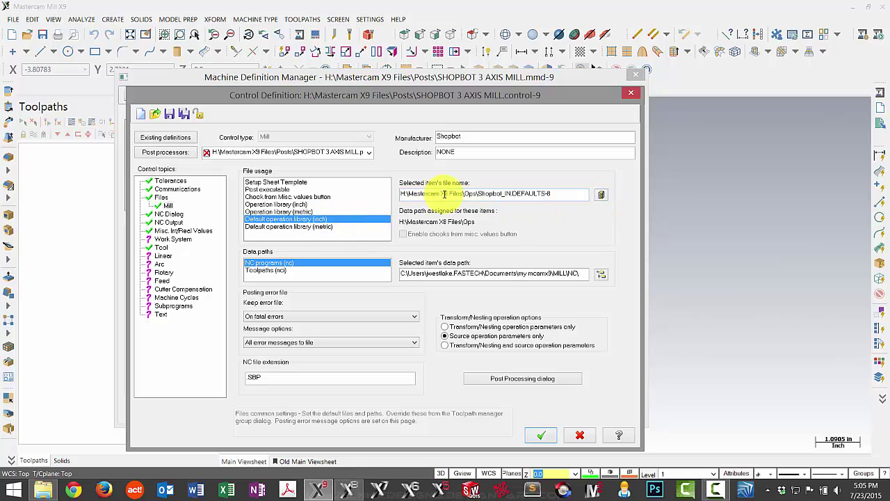
{"action": "left_click", "coordinate": [599, 195]}
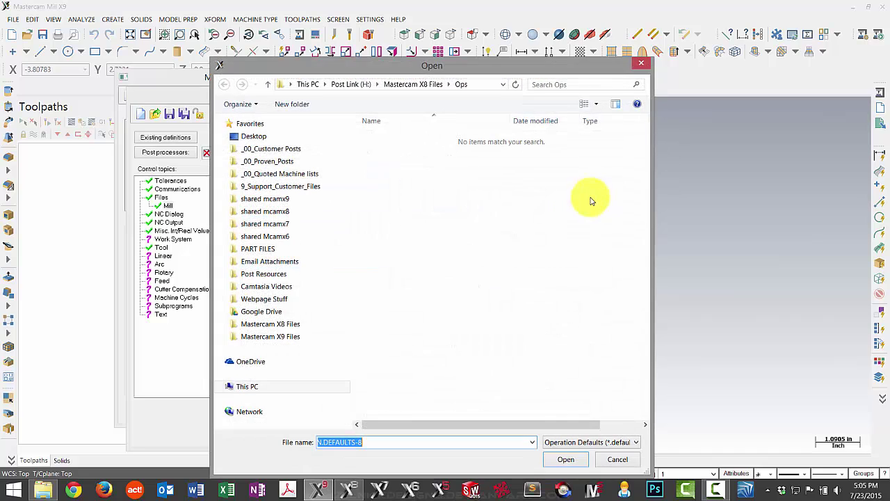
{"action": "left_click", "coordinate": [267, 340]}
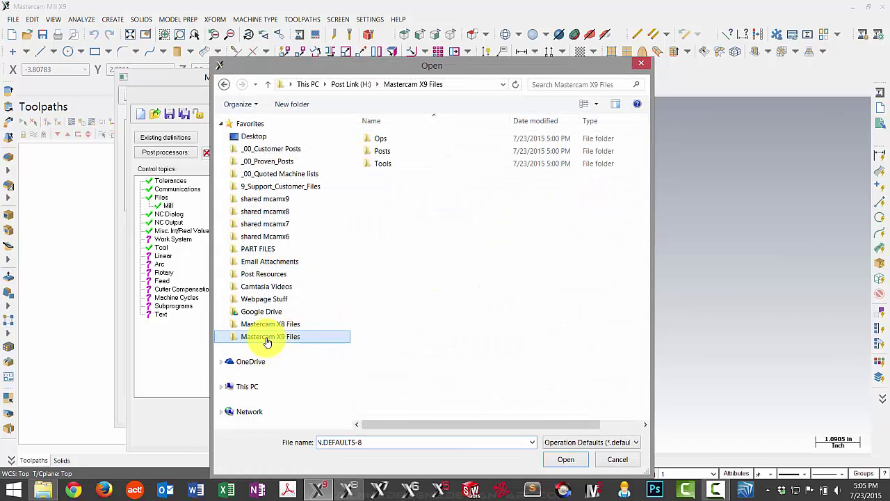
{"action": "double_click", "coordinate": [383, 139]}
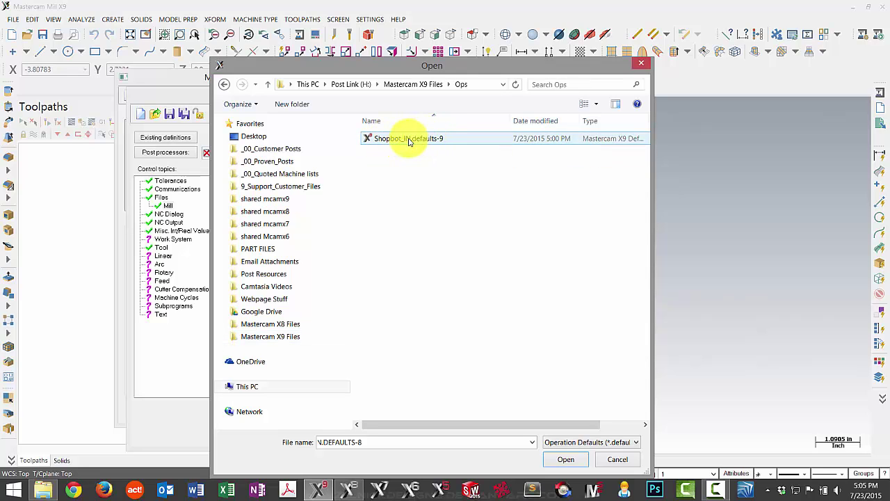
{"action": "left_click", "coordinate": [418, 139]}
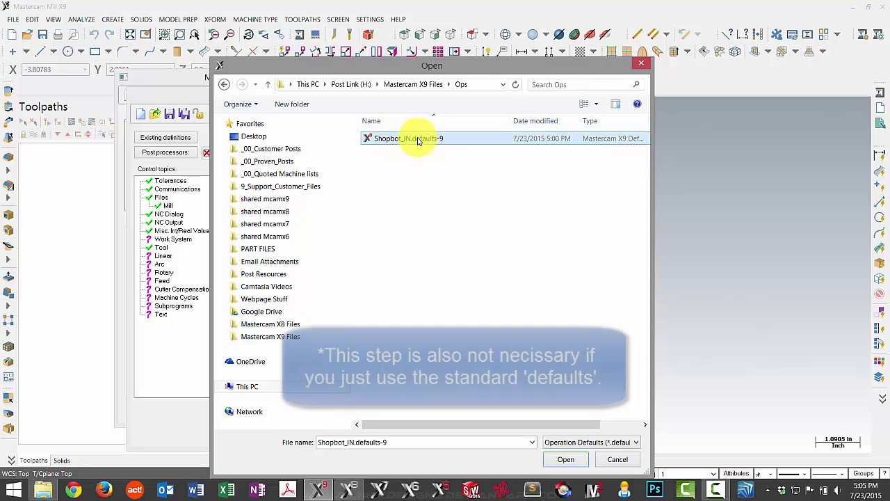
{"action": "left_click", "coordinate": [571, 461]}
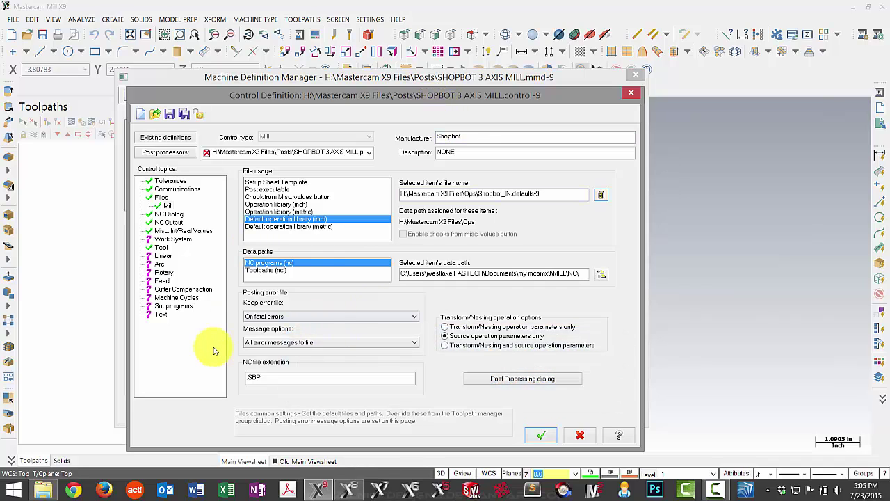
- Delete the old X8 Shopbot post entry from the post list and save the control definition
{"action": "left_click", "coordinate": [170, 114]}
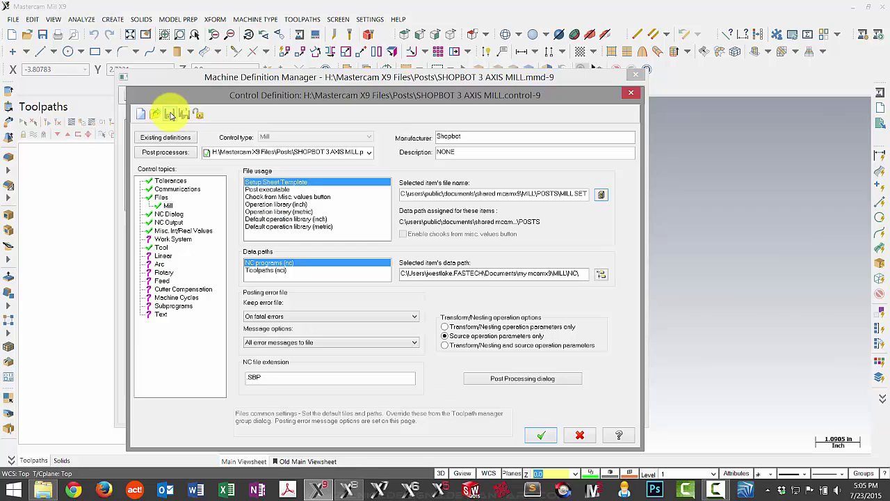
{"action": "left_click", "coordinate": [251, 155]}
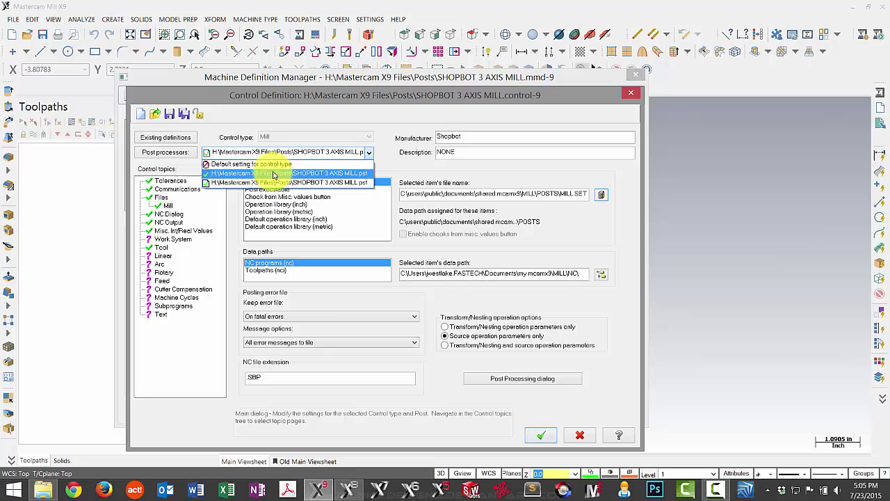
{"action": "left_click", "coordinate": [240, 113]}
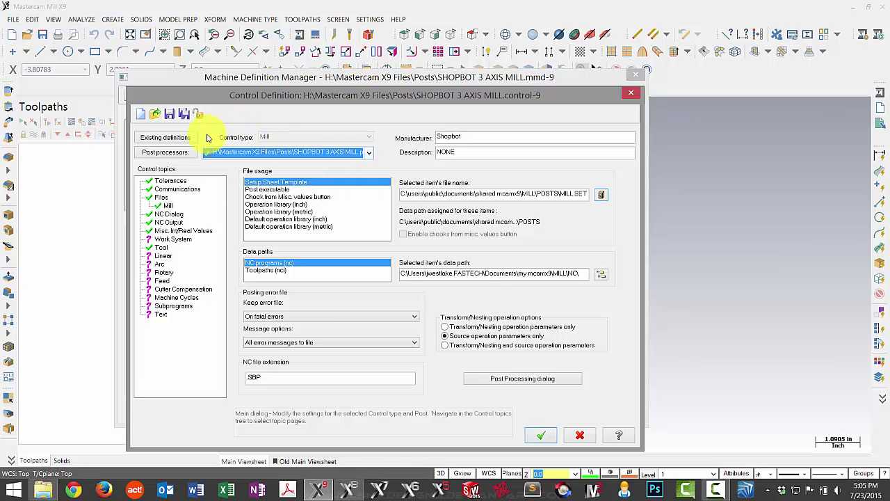
{"action": "left_click", "coordinate": [167, 152]}
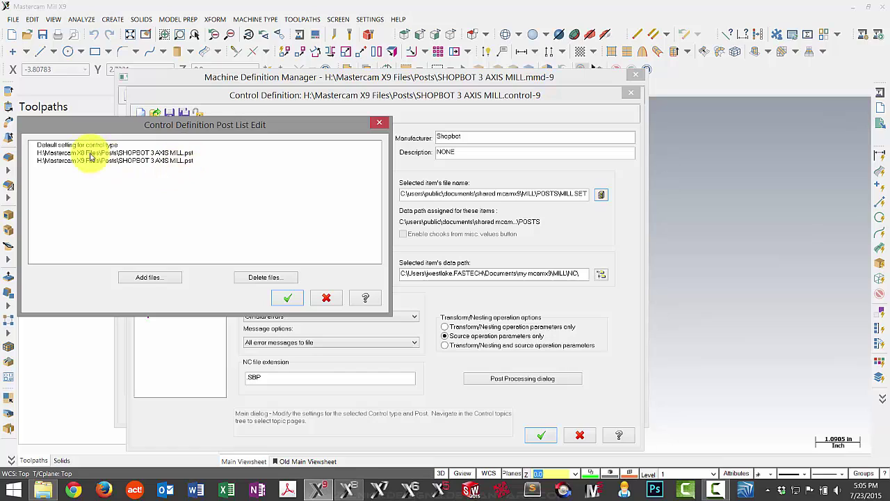
{"action": "left_click", "coordinate": [91, 153]}
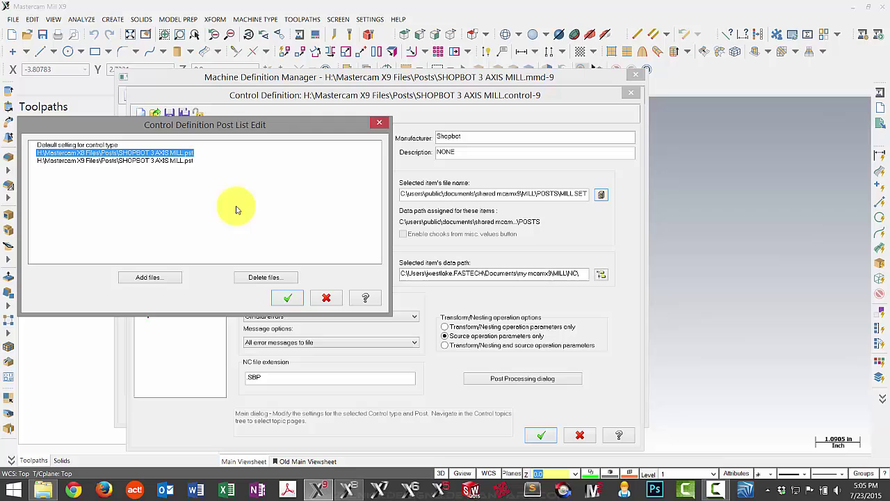
{"action": "left_click", "coordinate": [267, 278]}
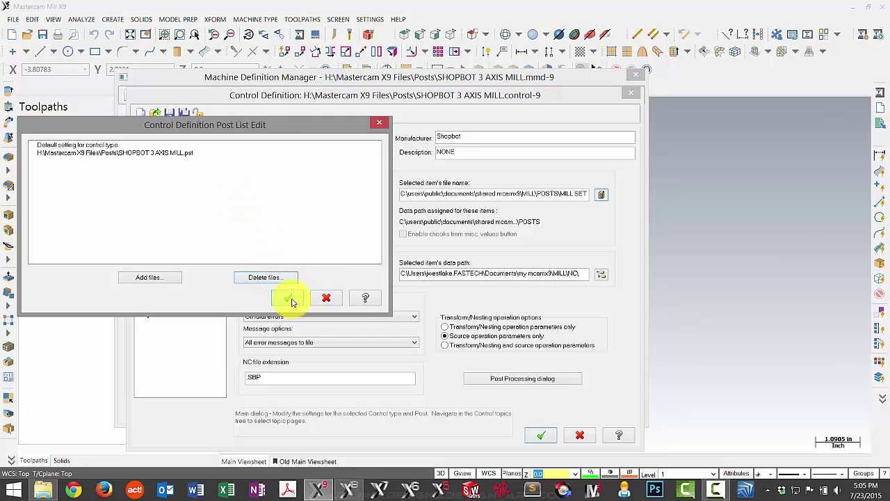
{"action": "left_click", "coordinate": [290, 298]}
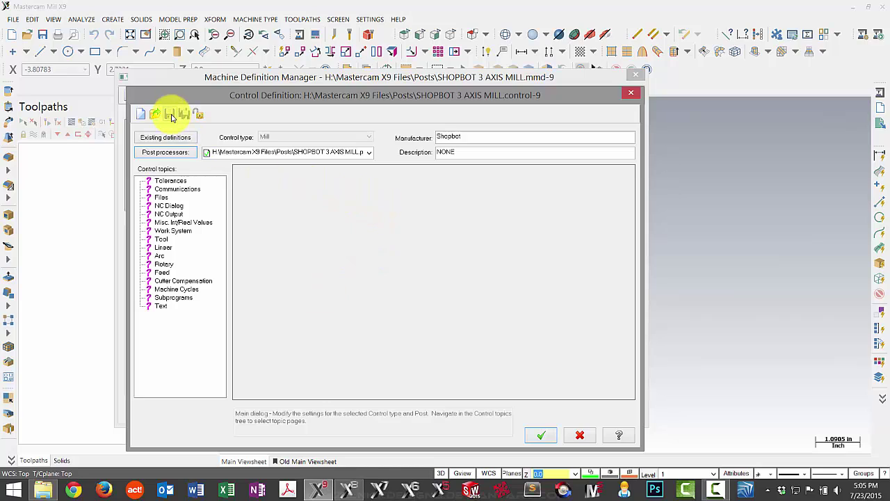
{"action": "left_click", "coordinate": [184, 114]}
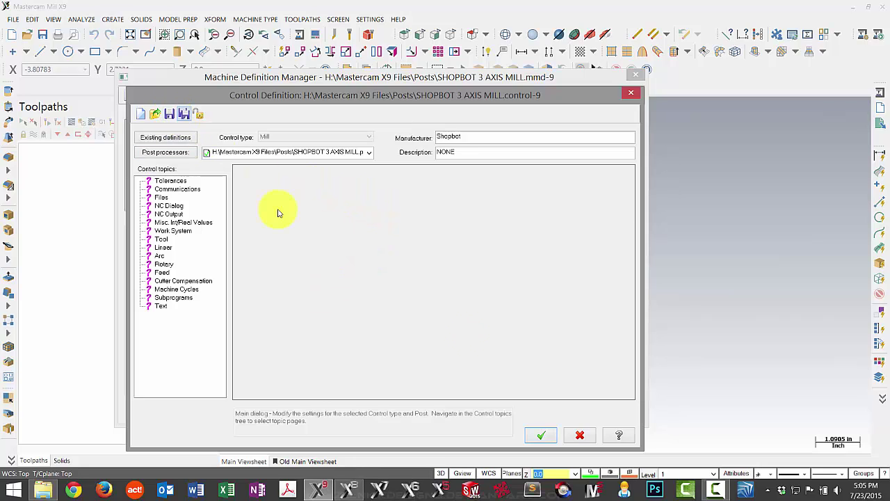
- Save both definitions, switch Machine Group-1 to the X9 machine, and review its Files properties
{"action": "left_click", "coordinate": [539, 436]}
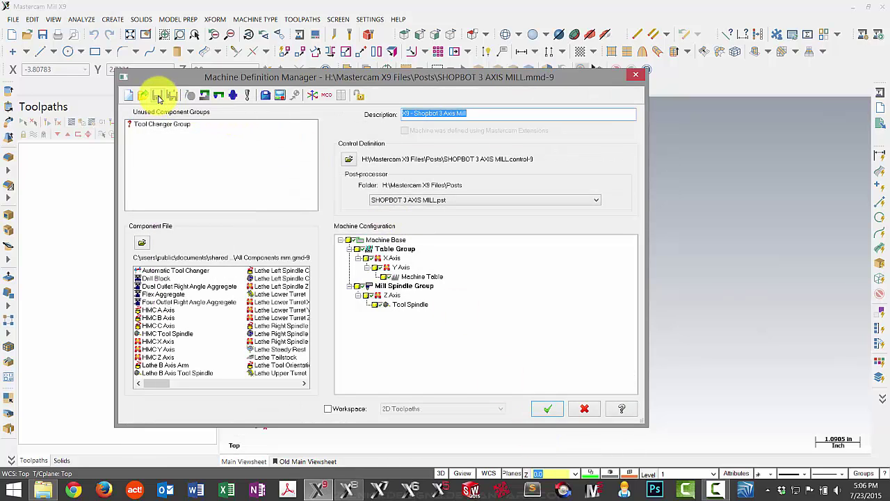
{"action": "left_click", "coordinate": [540, 410]}
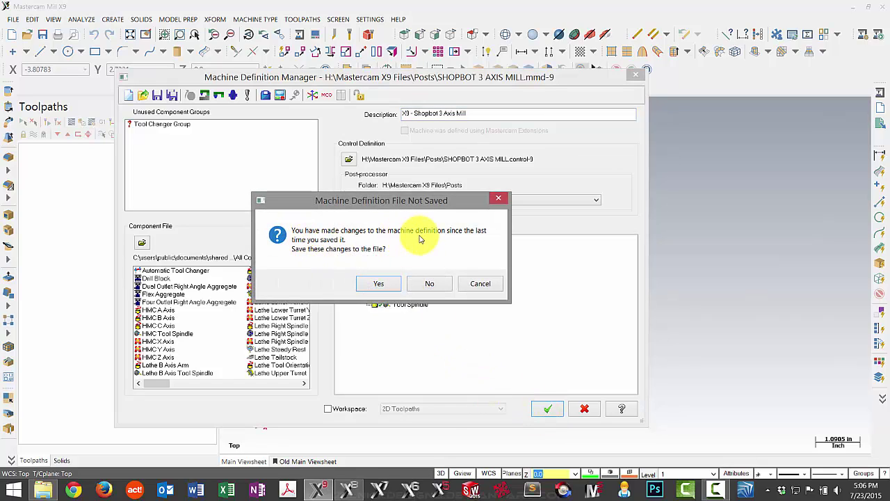
{"action": "left_click", "coordinate": [384, 283]}
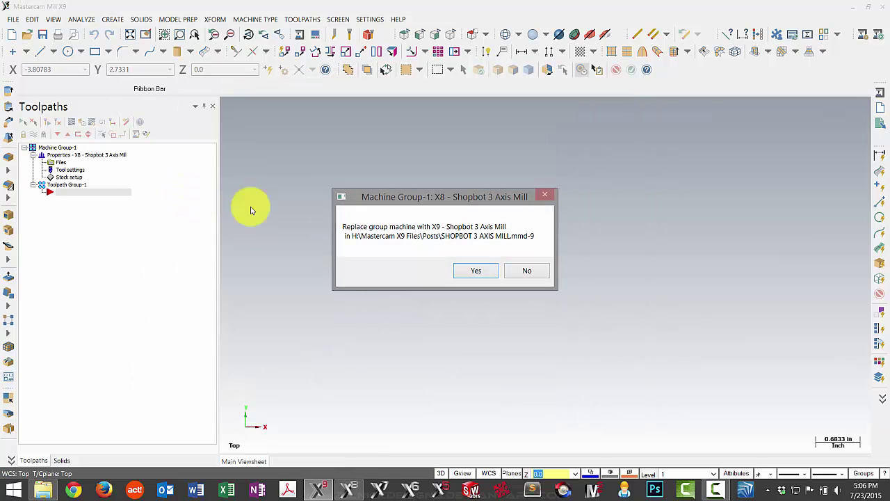
{"action": "left_click", "coordinate": [477, 270]}
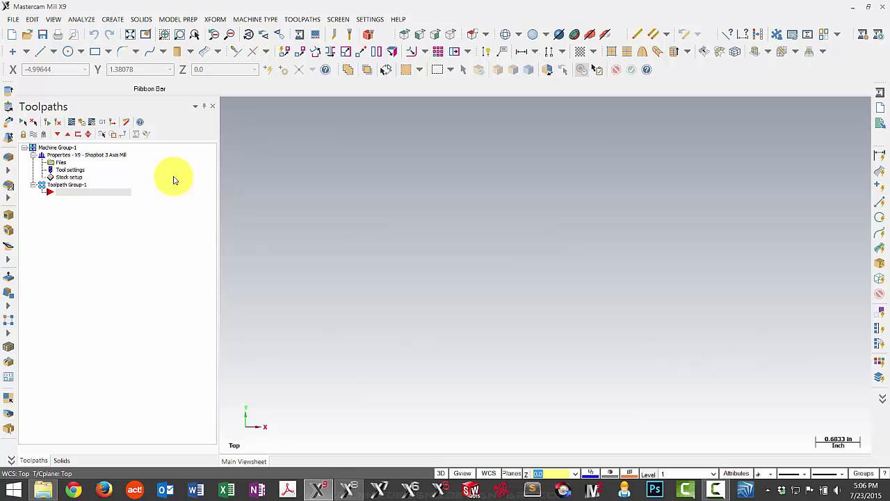
{"action": "left_click", "coordinate": [62, 164]}
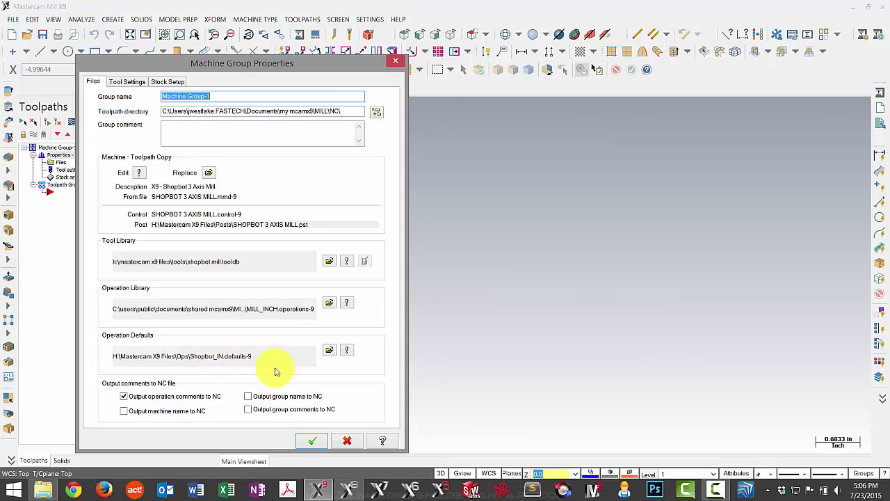
{"action": "left_click", "coordinate": [309, 439]}
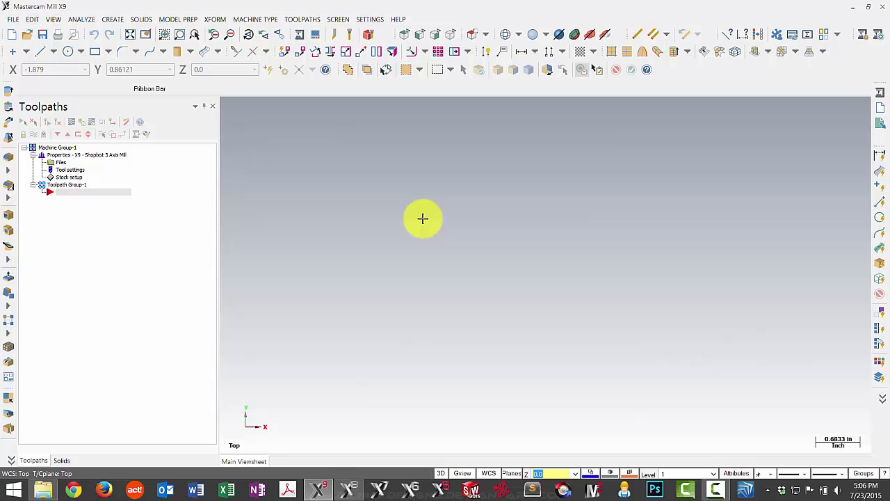